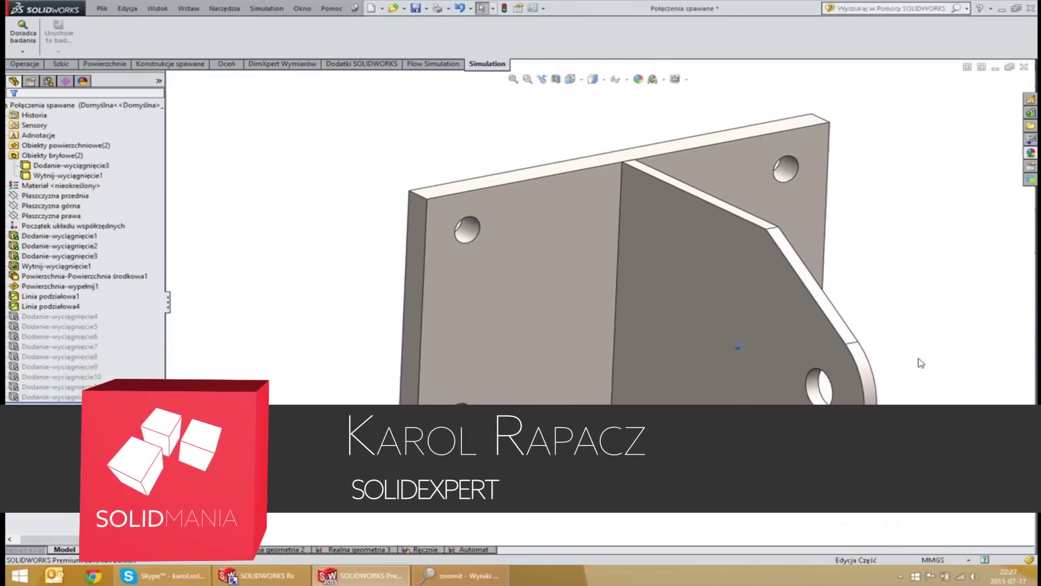
- Highlight the bracket's surface bodies and both solid bodies, then clear the highlight
click(63, 145)
click(65, 166)
ctrl+click(68, 175)
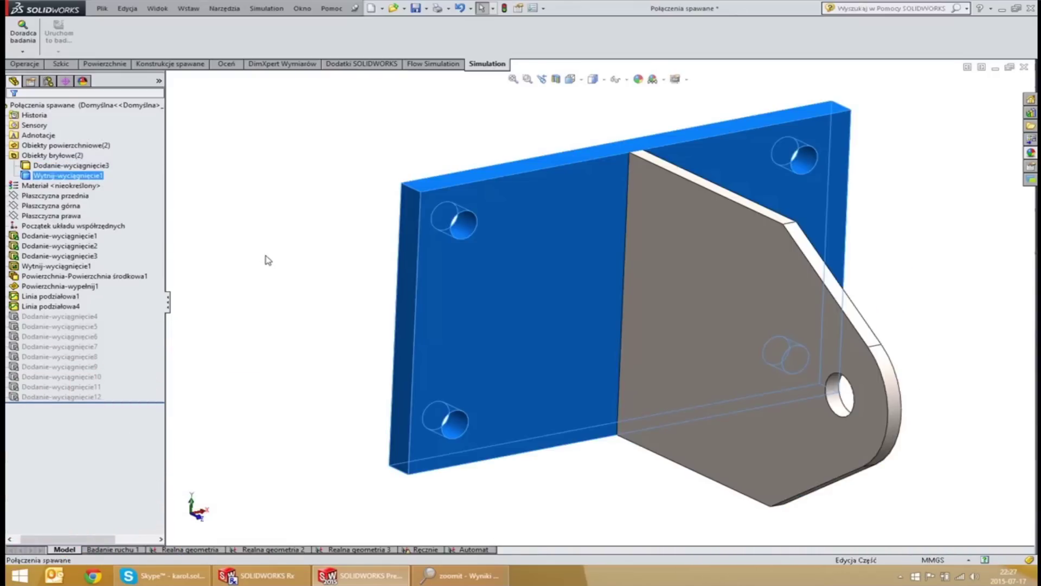
click(267, 261)
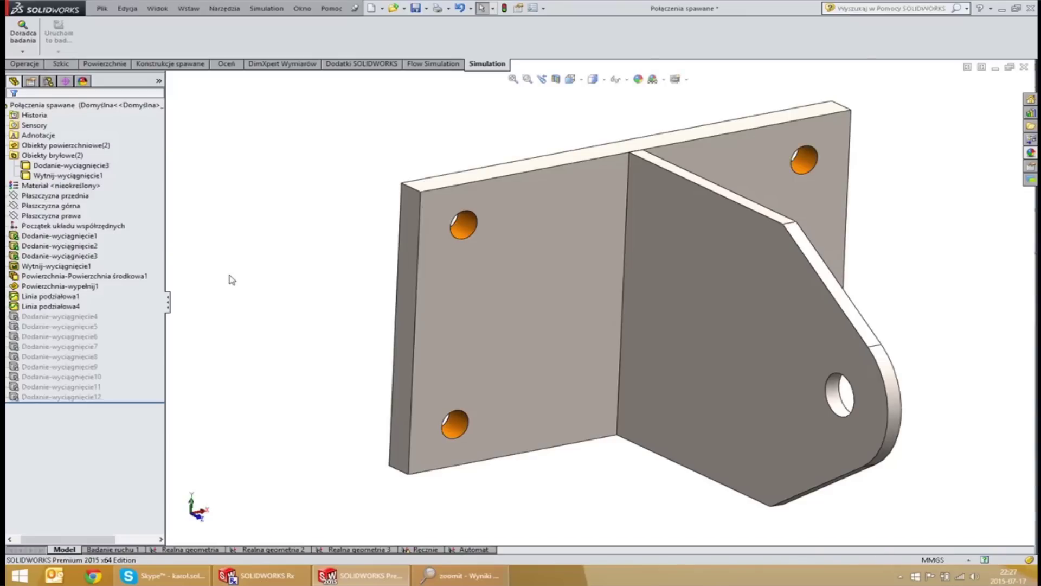
- Unsuppress features Dodanie-wyciągnięcie7 through 12 and fit the whole model in view
shift+click(70, 396)
shift+click(75, 350)
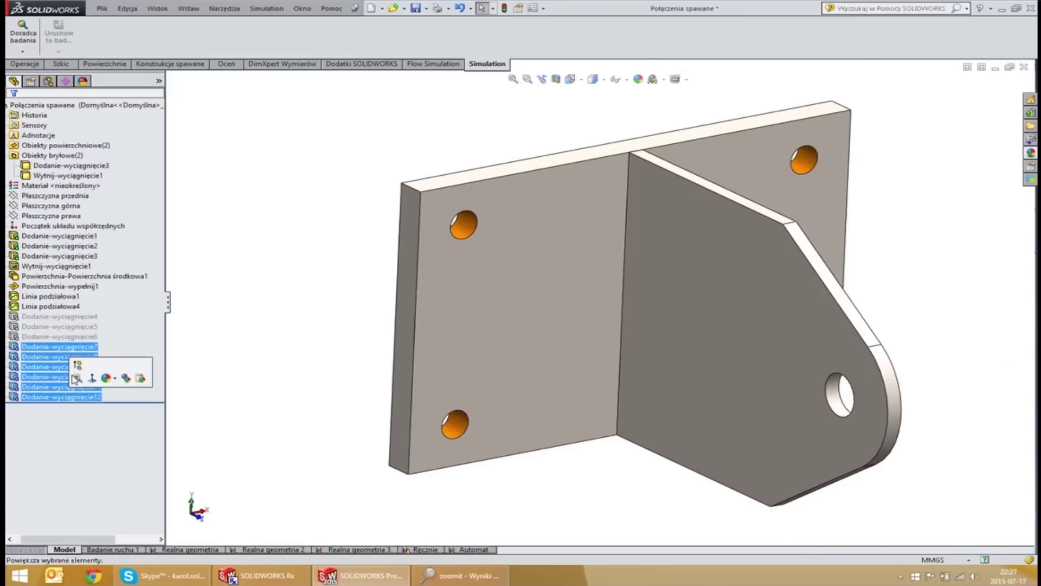
click(78, 367)
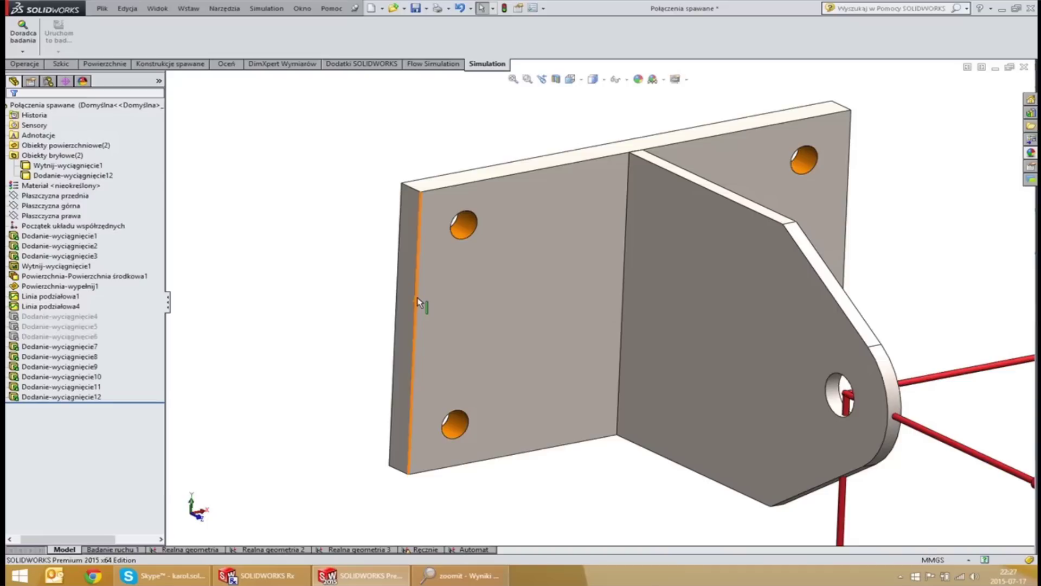
key(f)
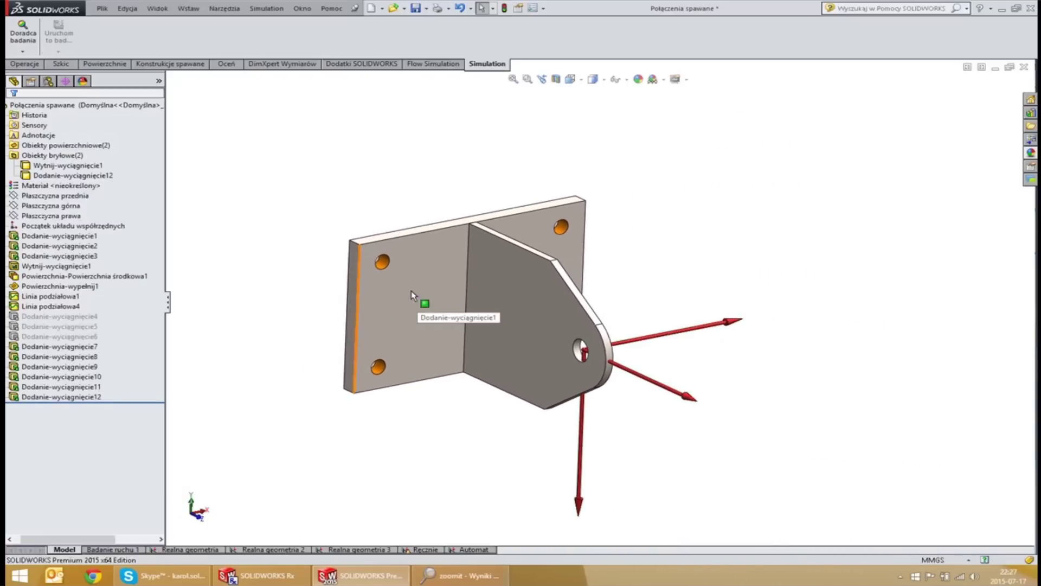
middle_drag(326, 320, 329, 310)
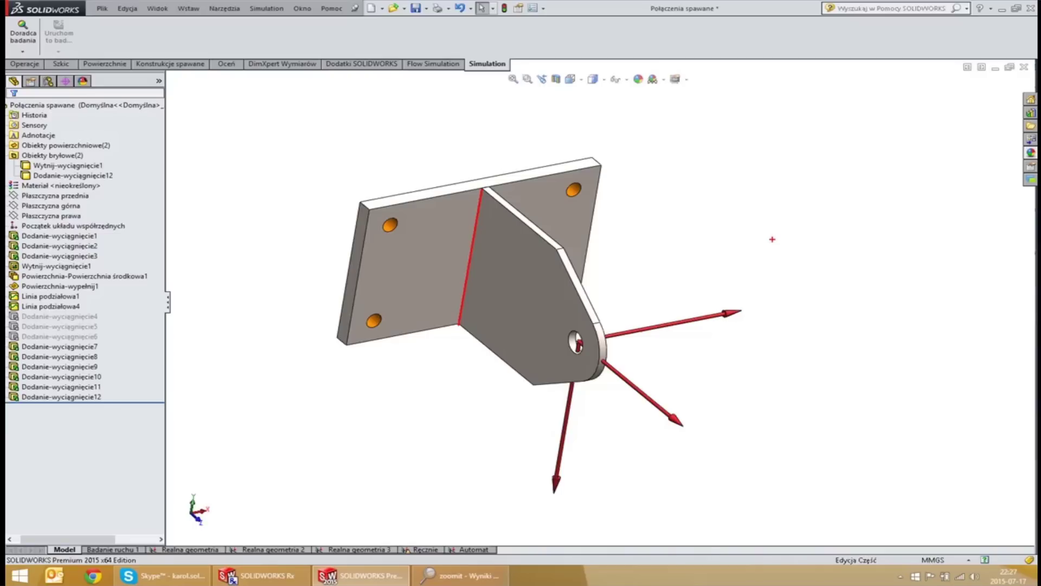
middle_drag(600, 302, 477, 302)
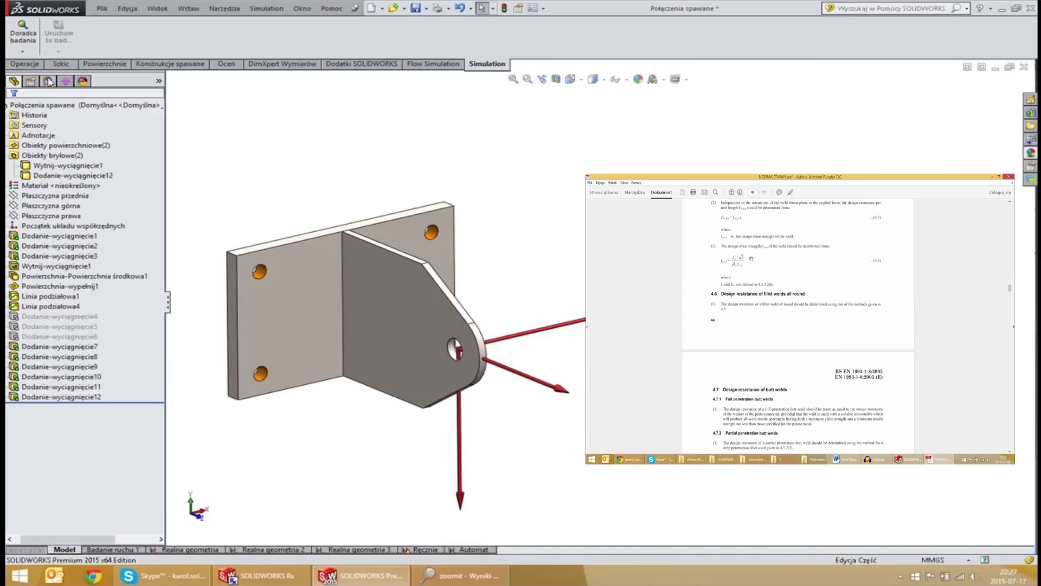
- Activate the Realna geometria configuration with its weld bead and open the Realna geometria study
click(49, 81)
click(68, 147)
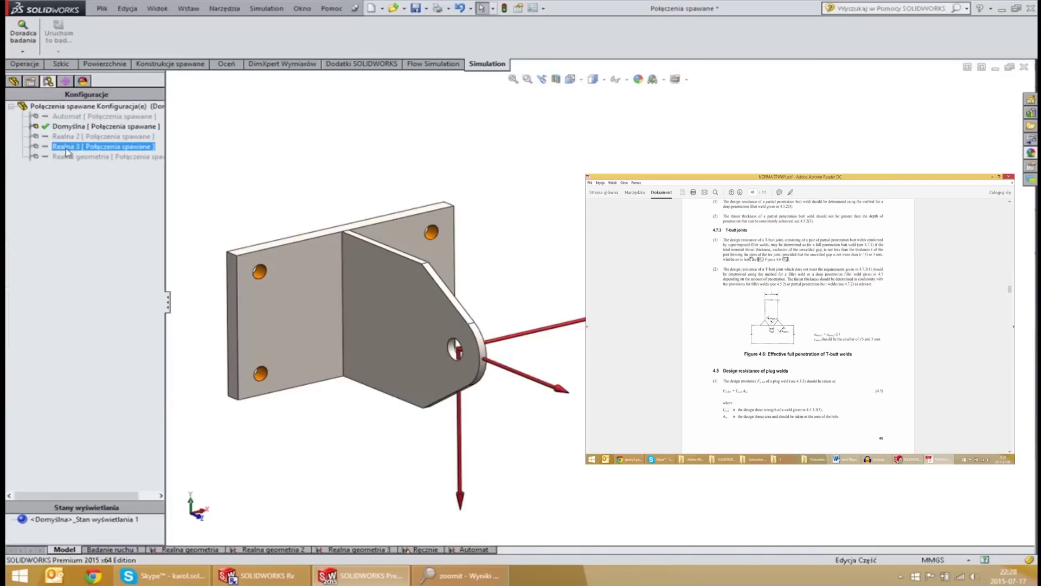
click(67, 157)
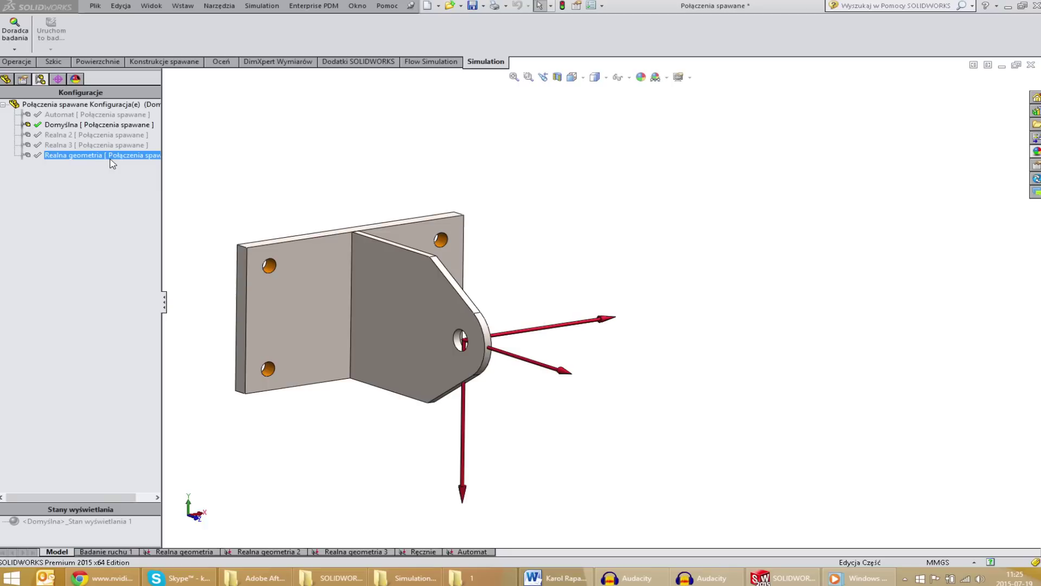
click(191, 189)
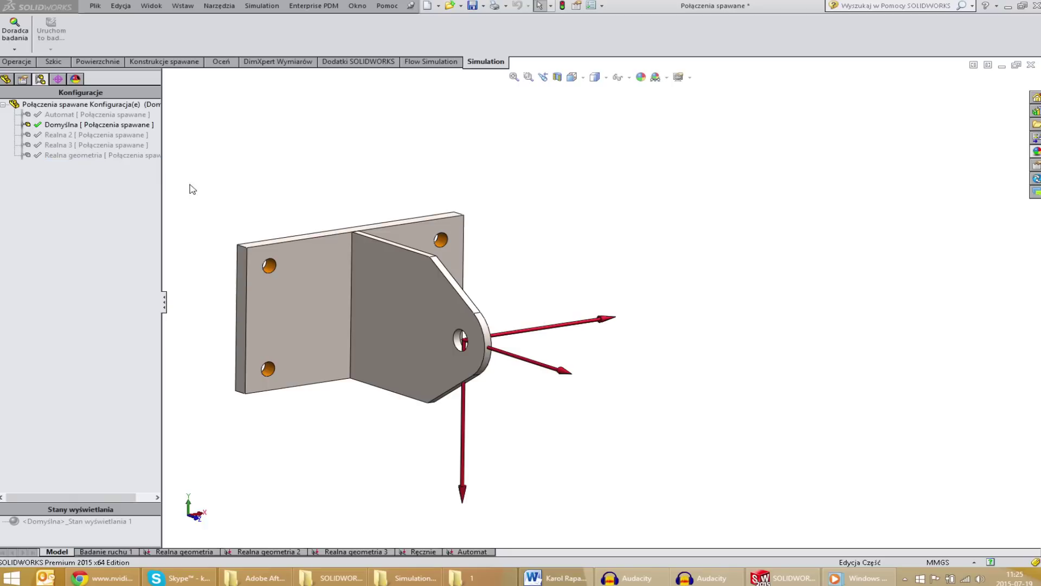
key(f)
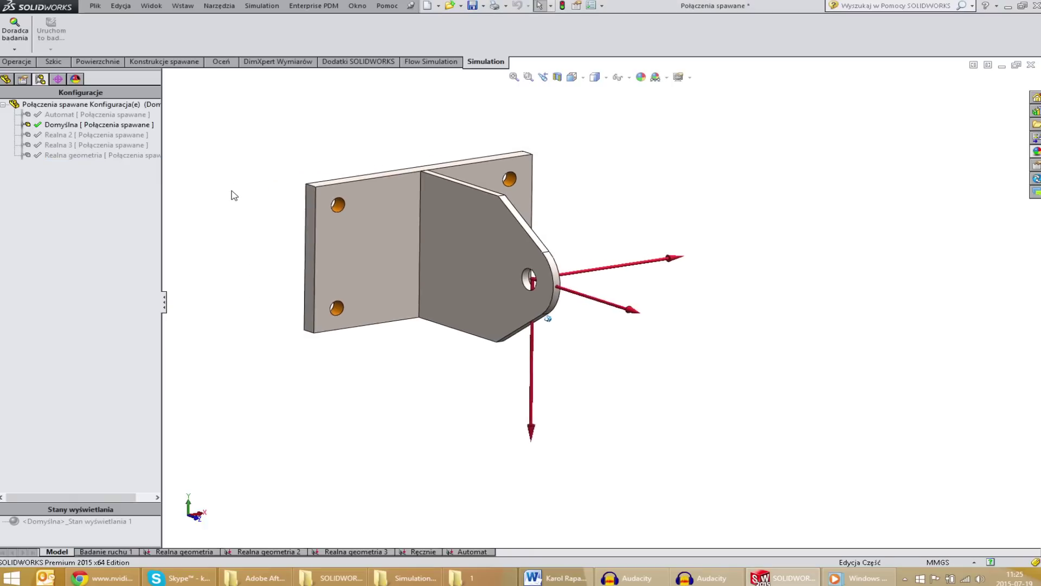
double_click(73, 155)
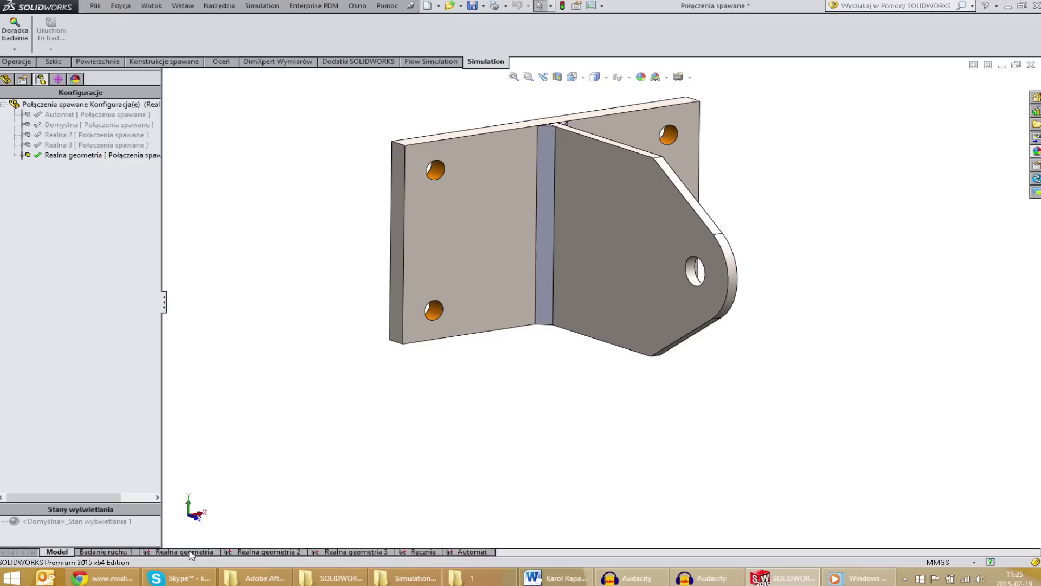
click(188, 552)
- Check the gusset's steel material and close the material settings unchanged
right_click(52, 208)
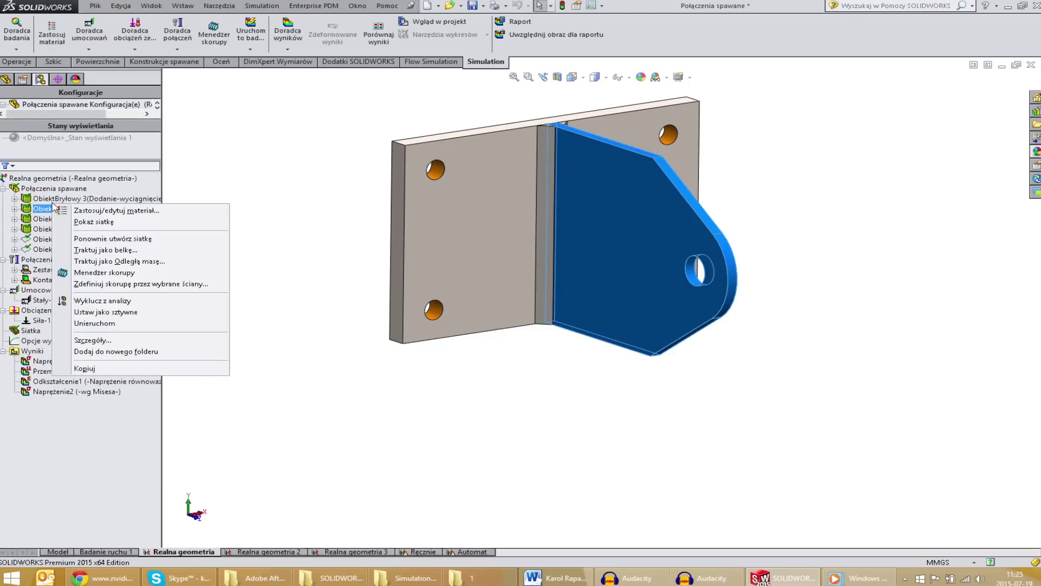
click(81, 211)
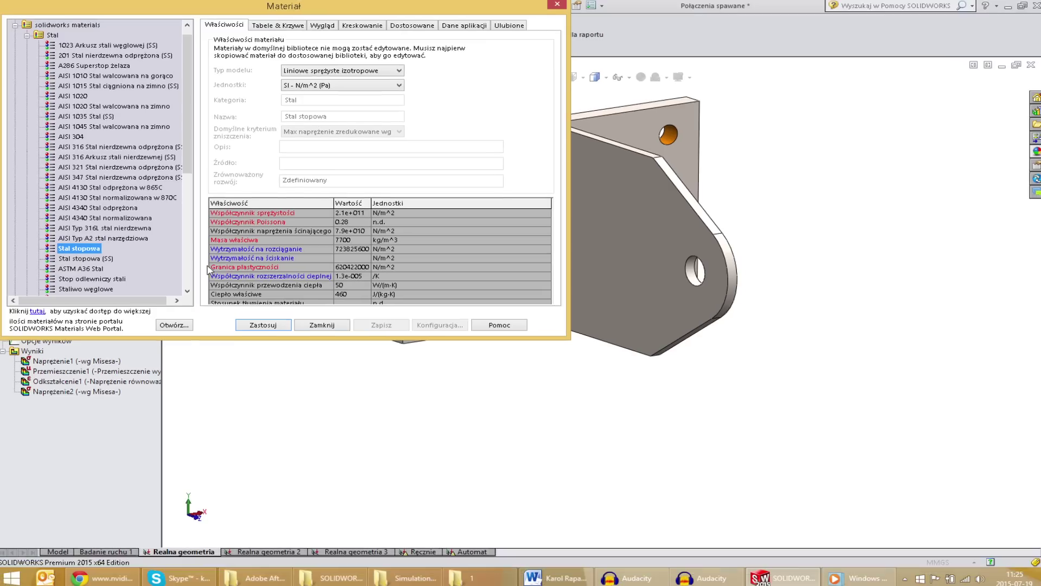
click(437, 384)
- Inspect fixture Stały-1 and force Siła-1 (−7000, 7000, −3350 N), leaving their symbols shown
click(50, 300)
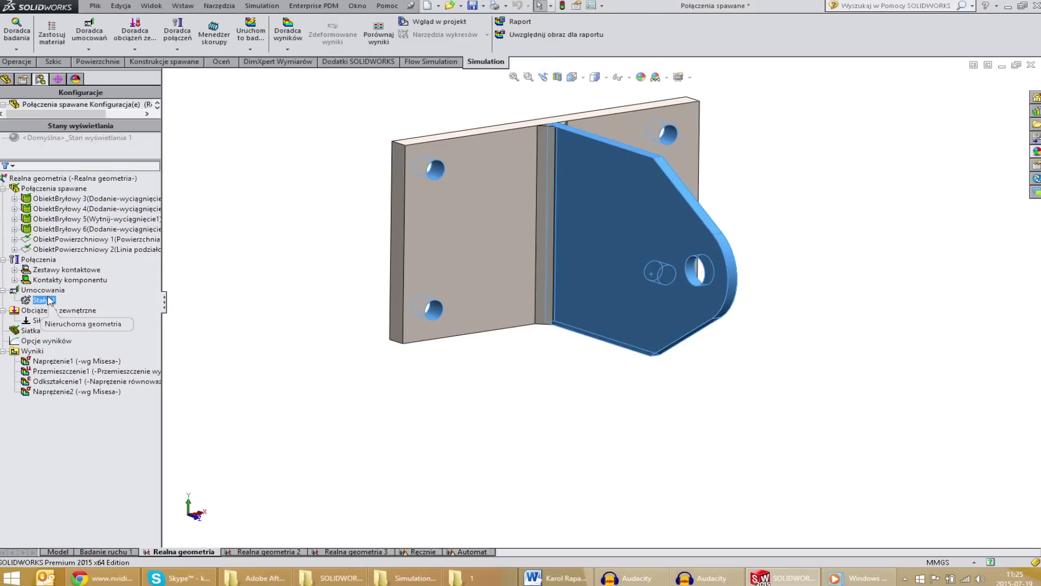
ctrl+click(55, 320)
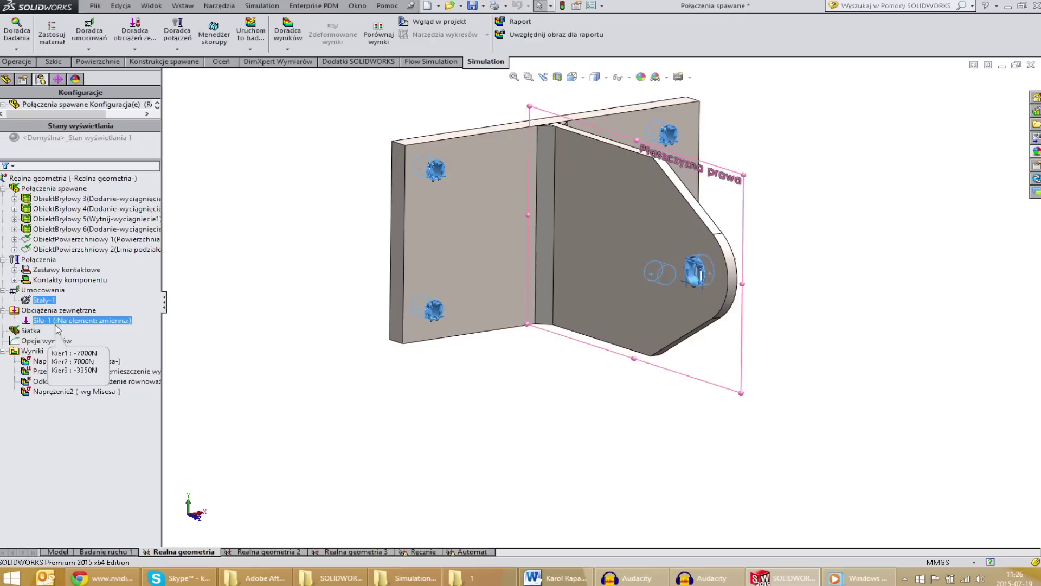
click(413, 385)
key(ctrl+Down)
key(ctrl+Down)
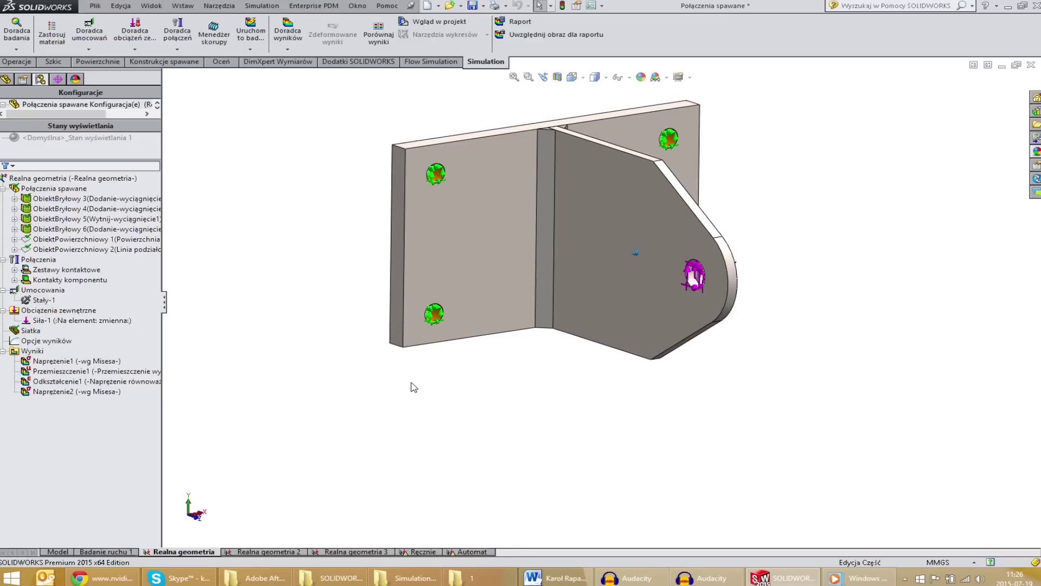
key(ctrl+Down)
key(ctrl+Down)
key(ctrl+Down)
key(ctrl+Down)
key(ctrl+Down)
key(ctrl+Down)
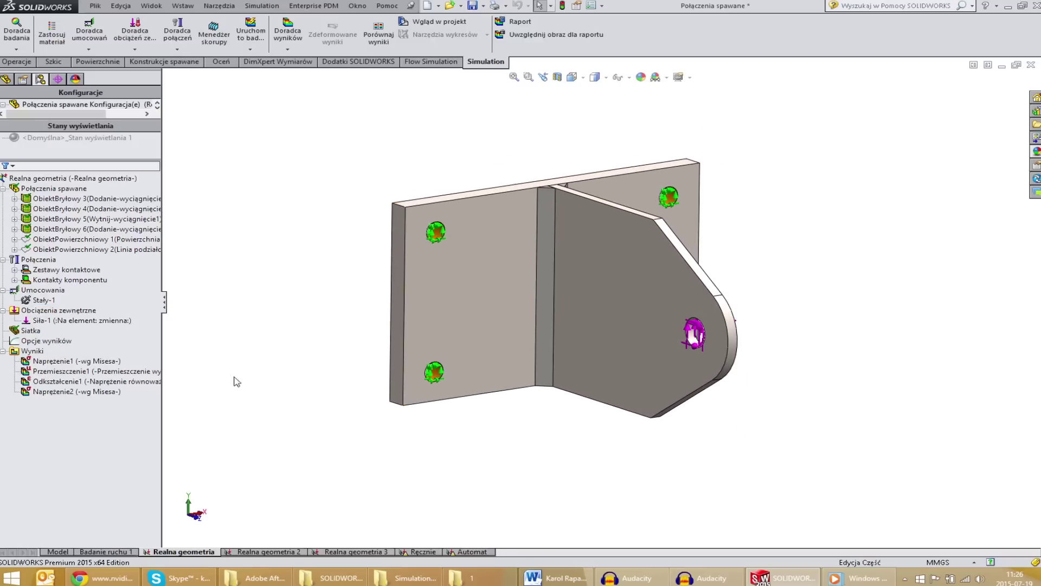
click(84, 362)
- Show and rotate the Naprężenie1 von Mises plot peaking at 894.836 MPa, then return to the Model
double_click(82, 361)
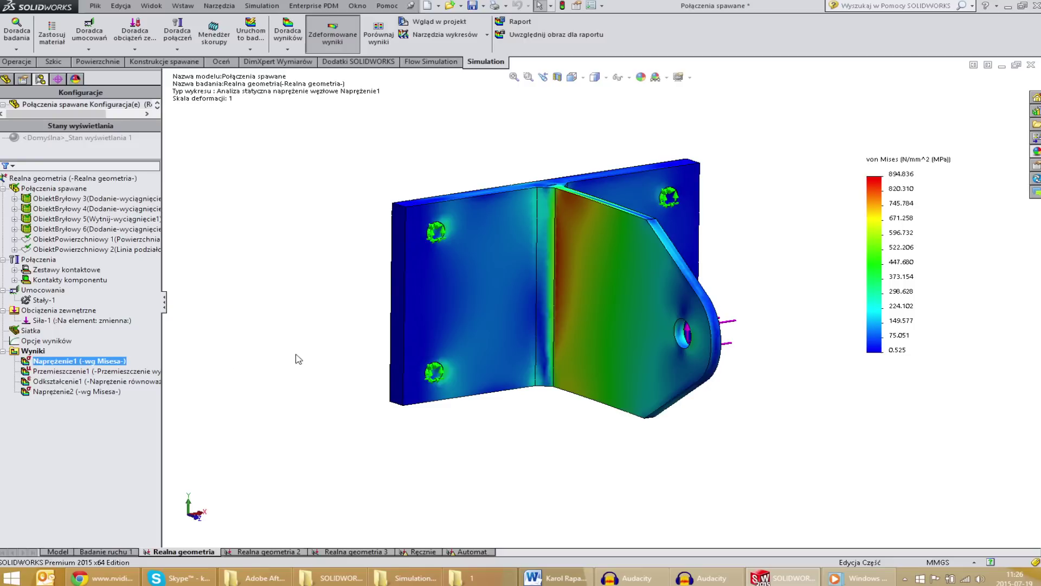
key(Left)
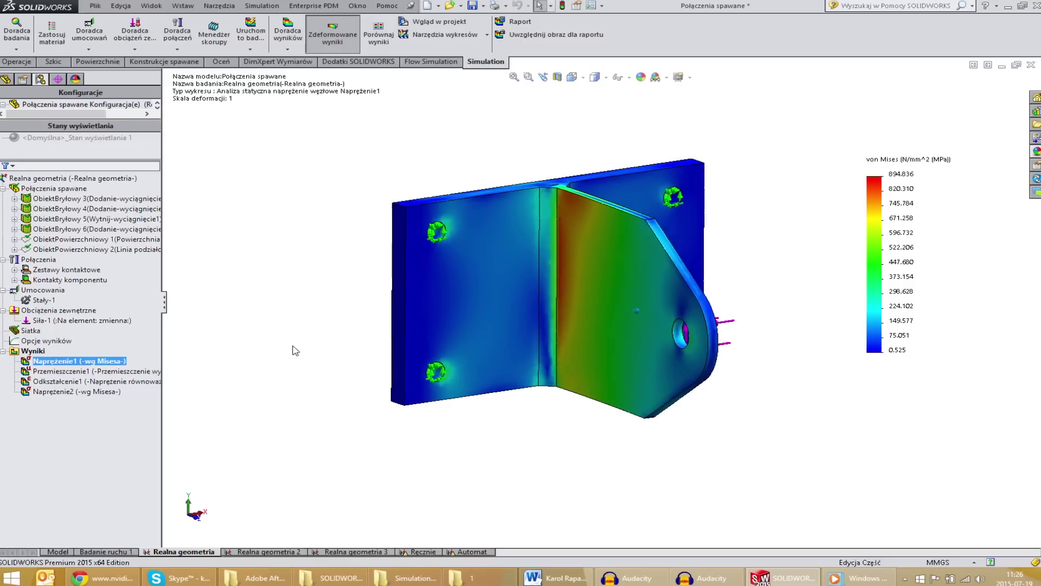
key(Left)
key(Left)
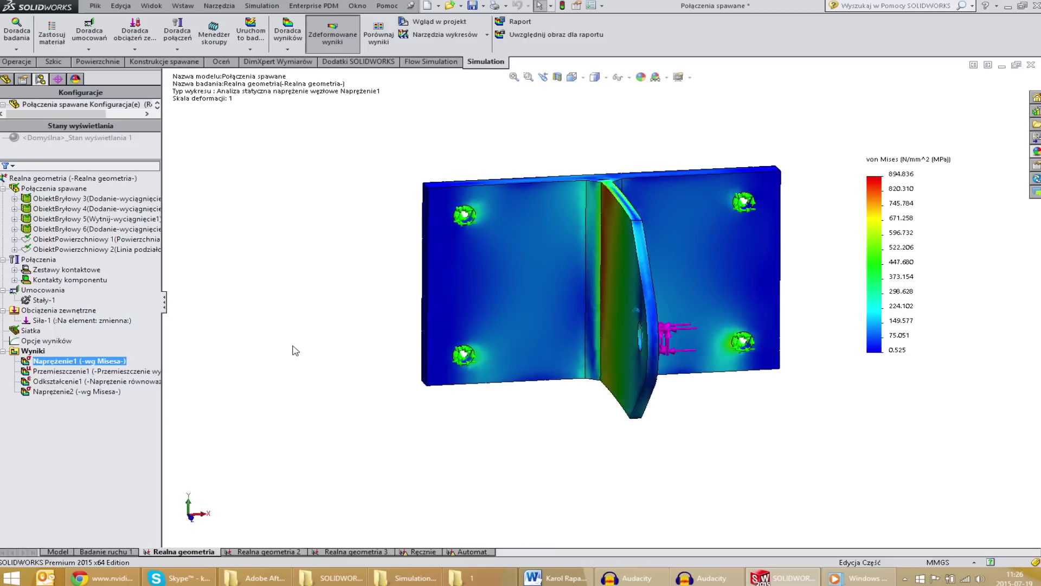
key(Left)
key(Left)
key(Left)
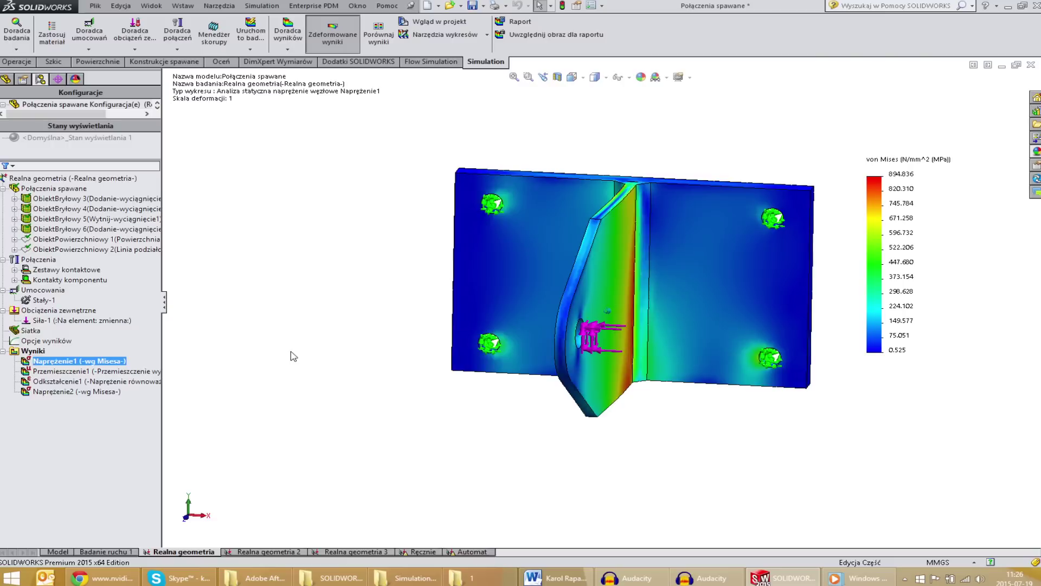
key(Left)
key(Left)
key(Right)
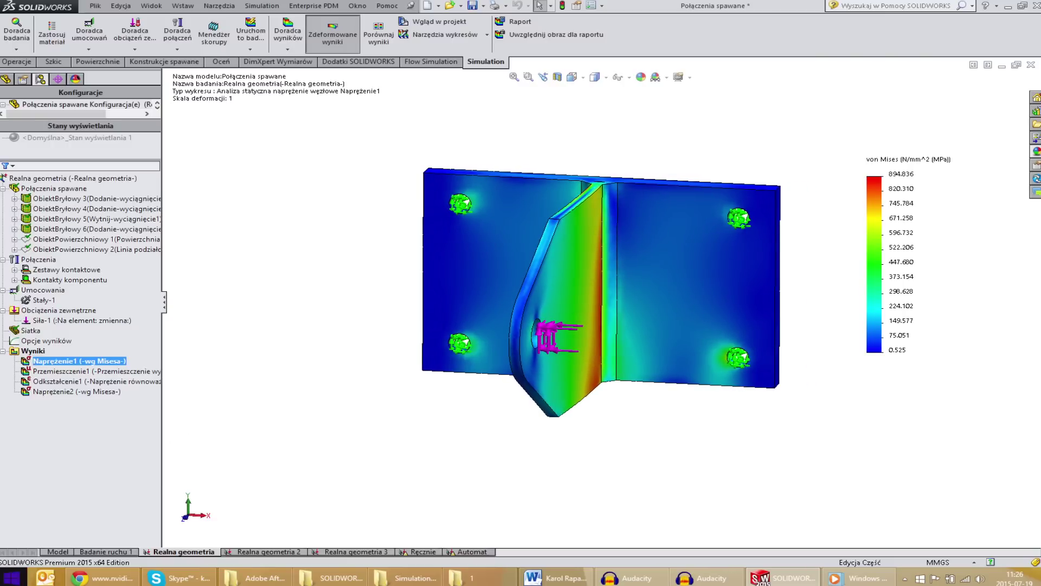
click(50, 552)
- Activate the Realna 3 configuration, open the Realna geometria 3 study and its Wyniki options
click(52, 135)
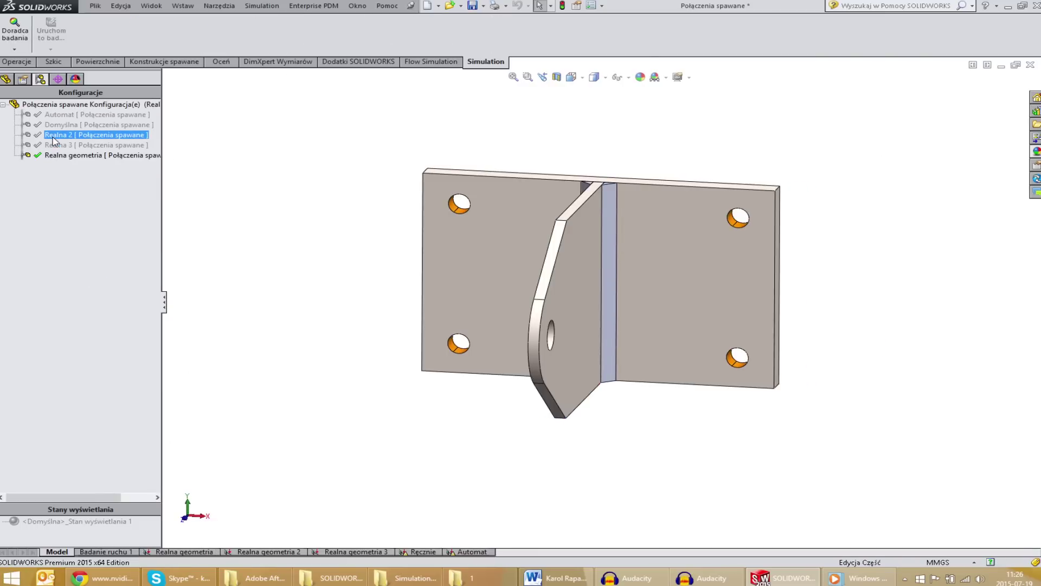
click(56, 147)
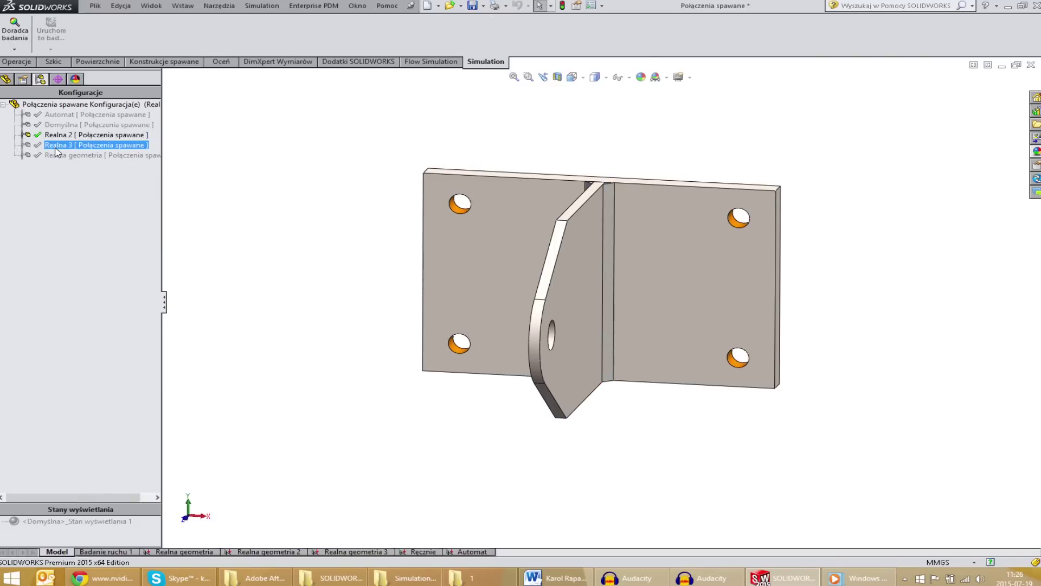
double_click(55, 146)
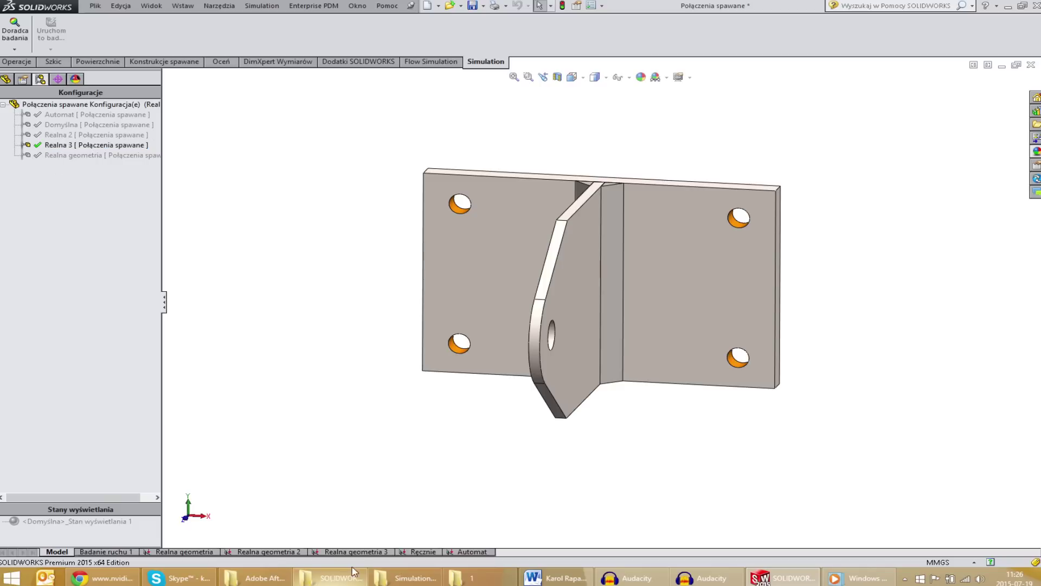
click(362, 550)
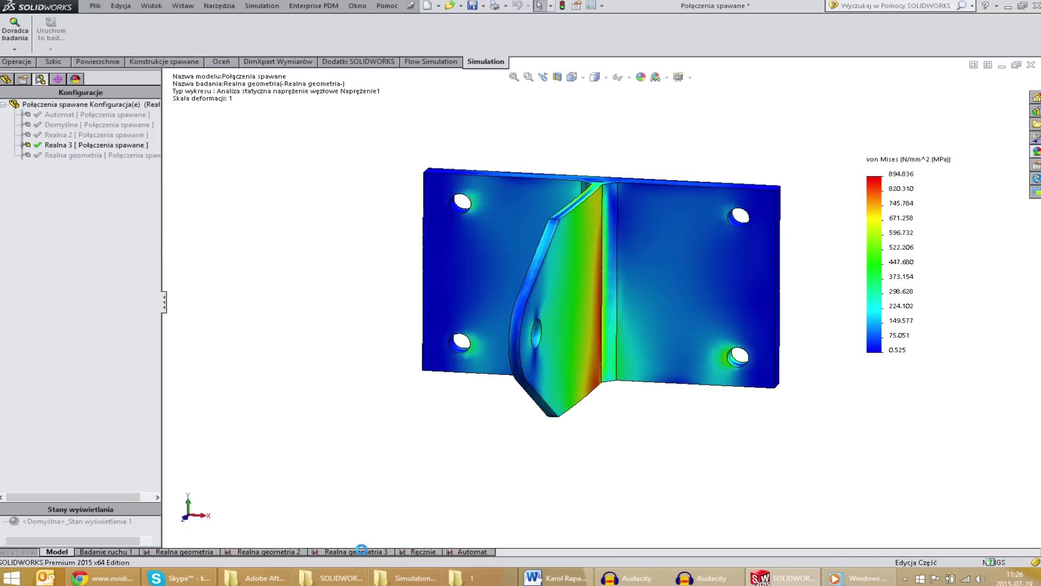
right_click(28, 355)
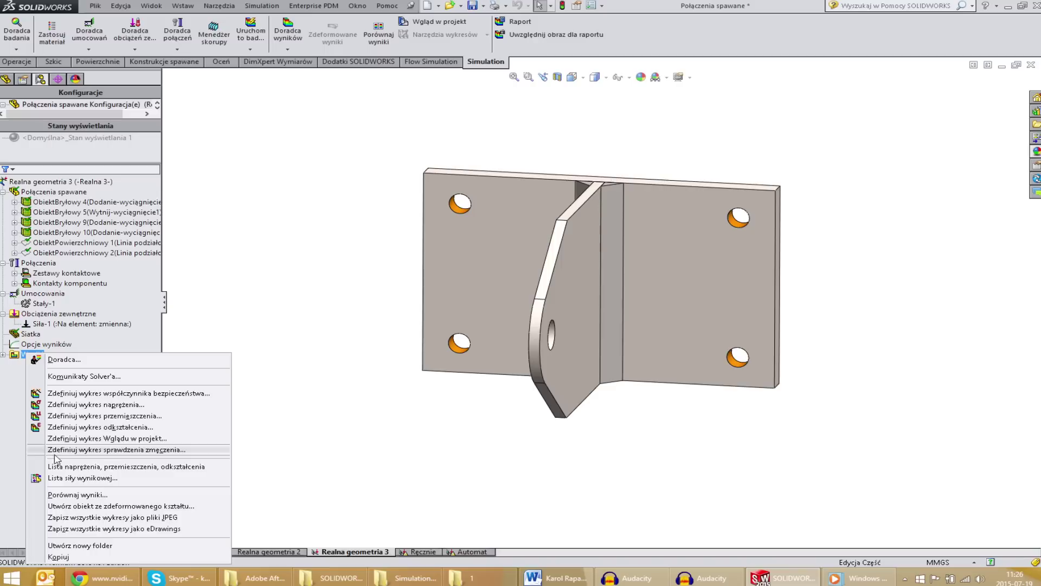
- Compare the configurations' von Mises stress plots side by side, then exit the comparison
click(65, 493)
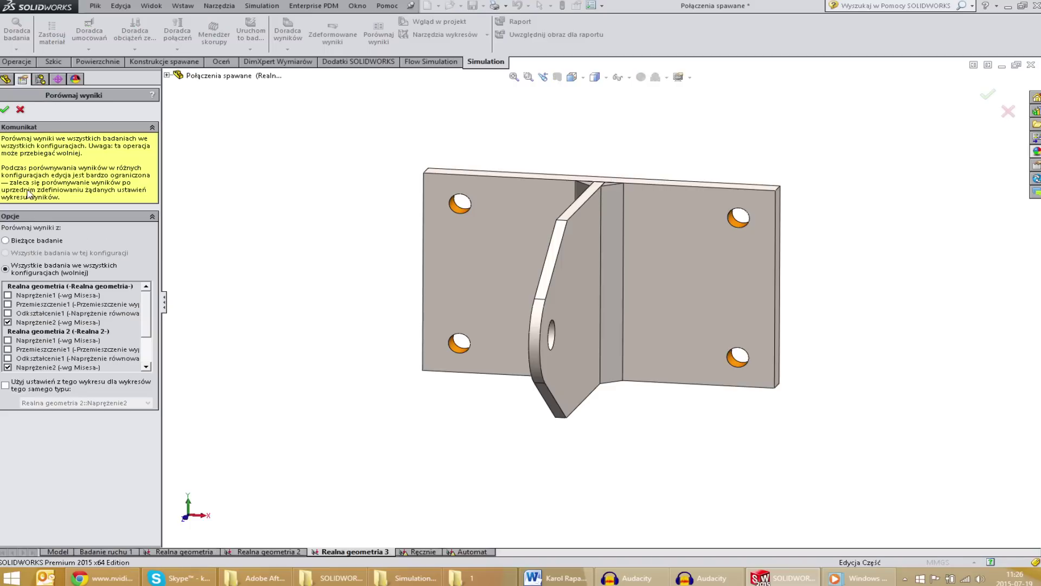
click(4, 109)
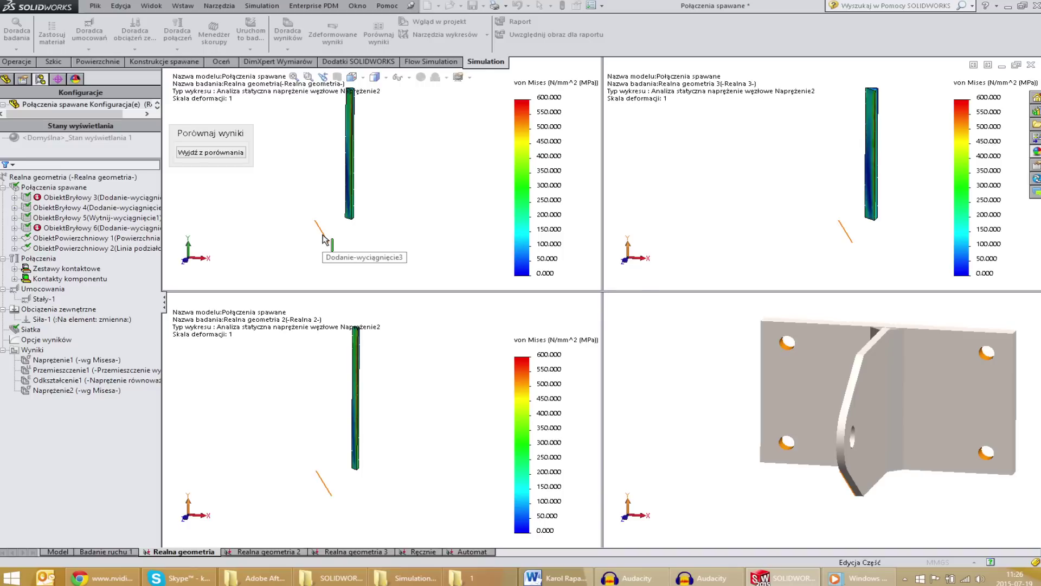
click(237, 153)
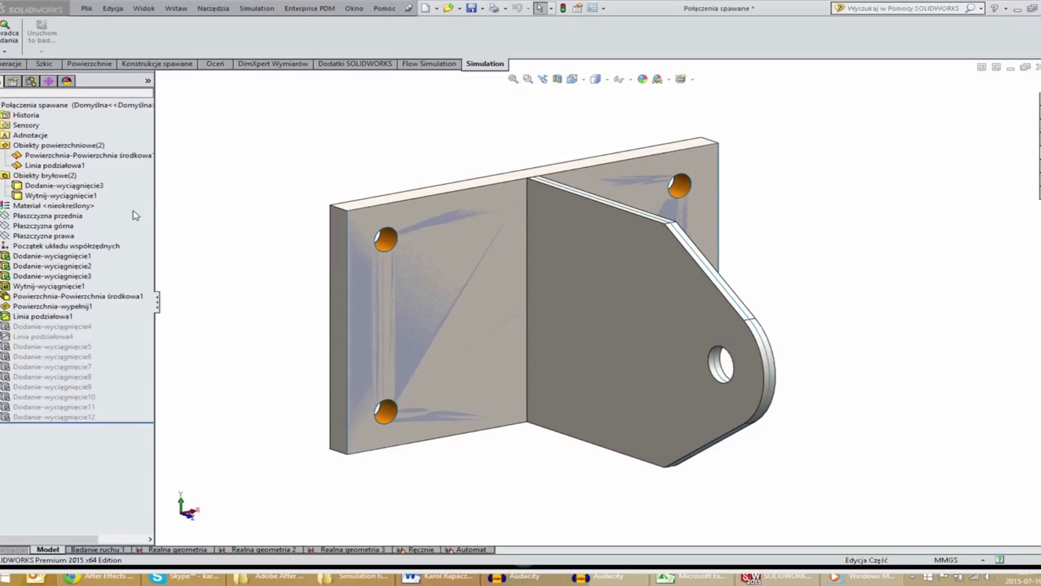
- Hide both solid bodies and restore the split line Linia podziałowa4
click(111, 197)
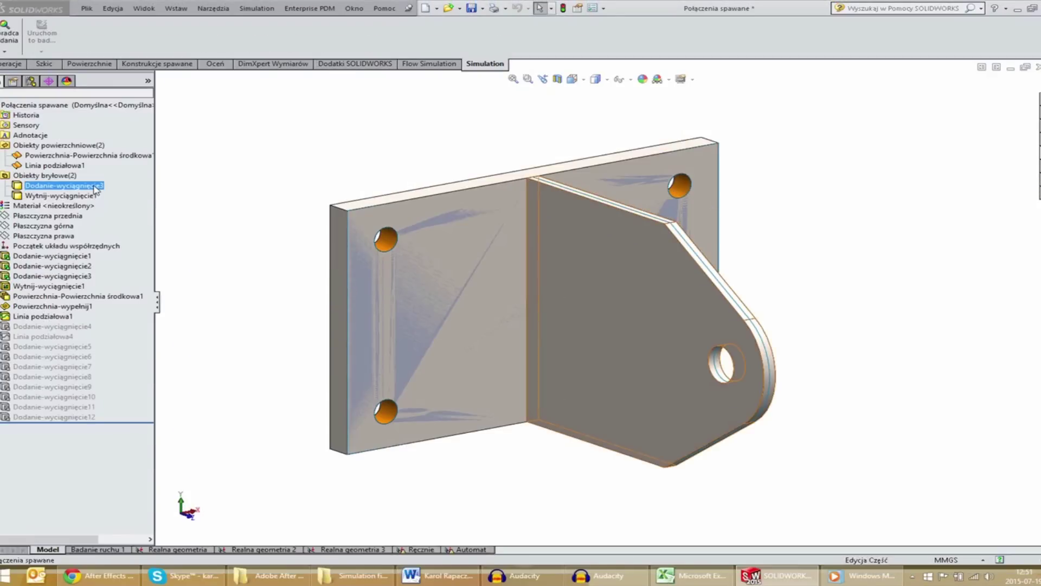
ctrl+click(98, 189)
click(97, 175)
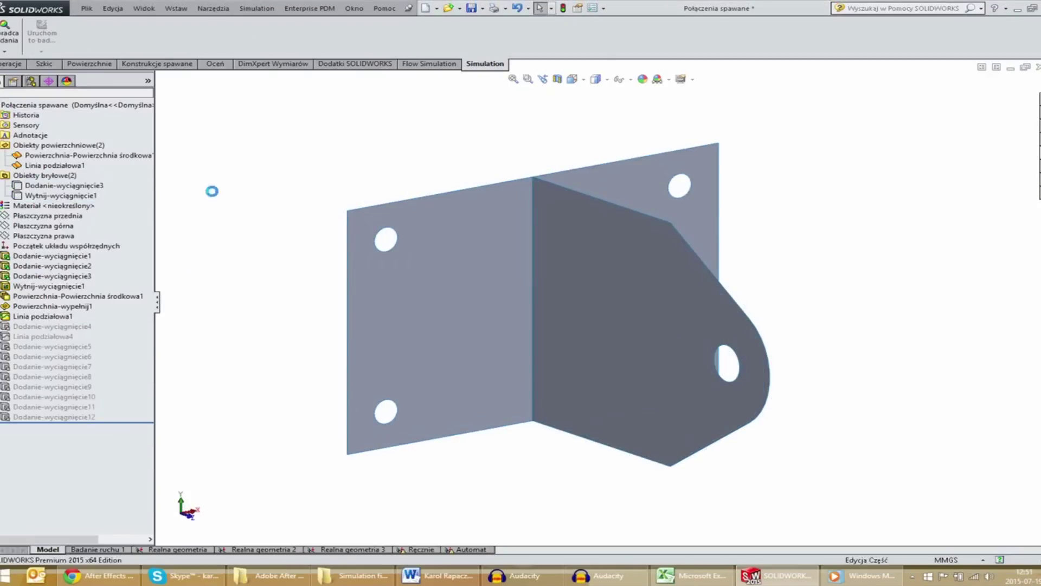
right_click(51, 336)
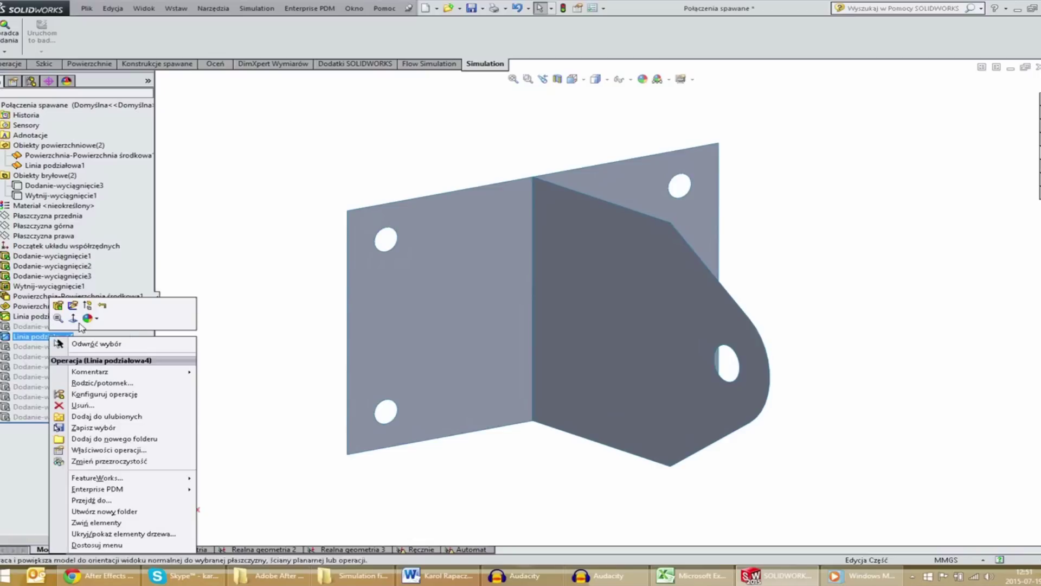
click(89, 306)
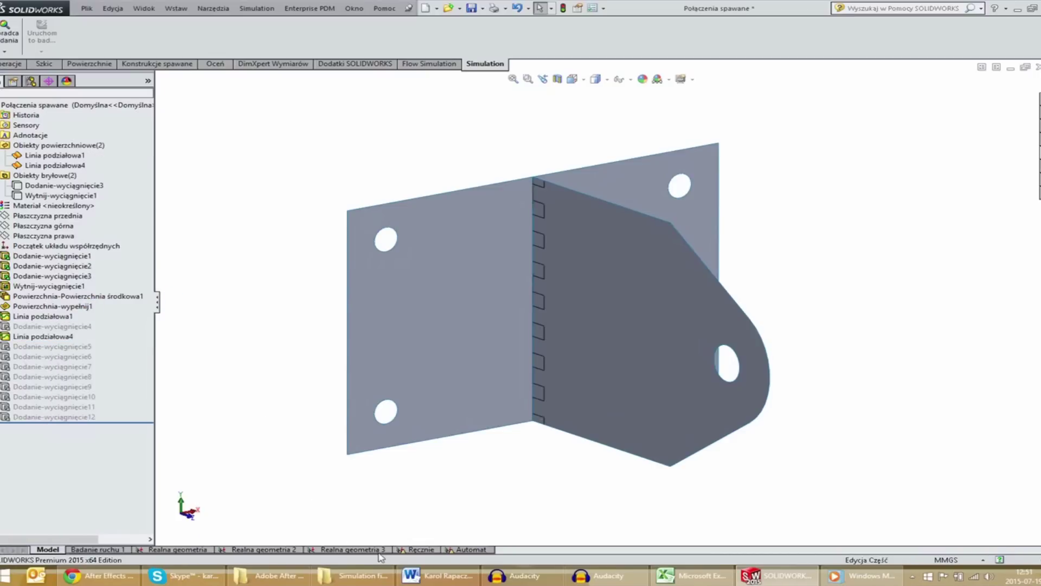
- Show the Jakość siatki1 mesh-quality plot in the Ręcznie study
click(400, 549)
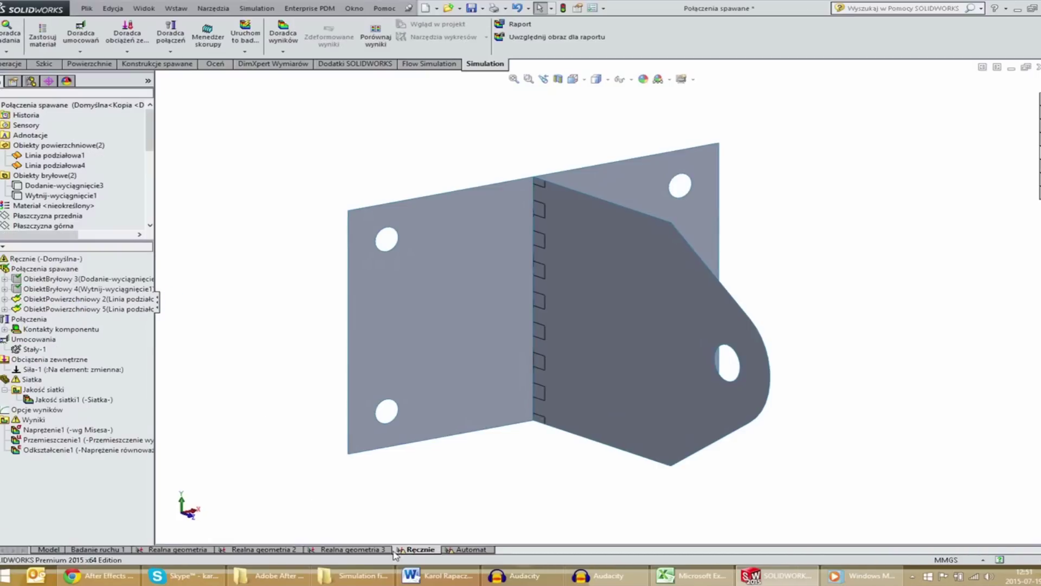
right_click(98, 402)
click(90, 406)
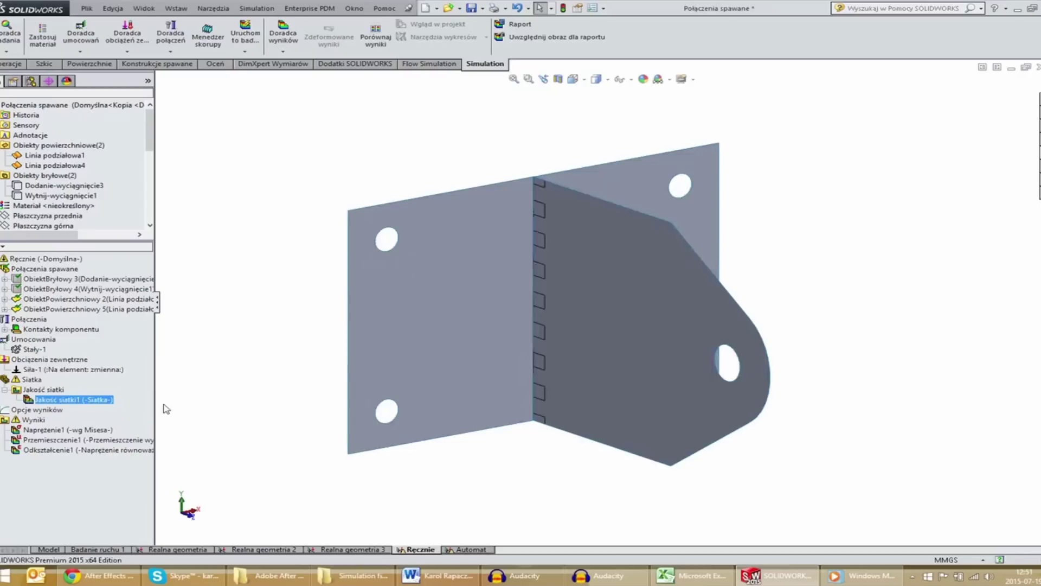
- Show the Stały-1 and Siła-1 symbols and the Naprężenie1 stress plot (0.442–450 MPa)
scroll(96, 191, down, 3)
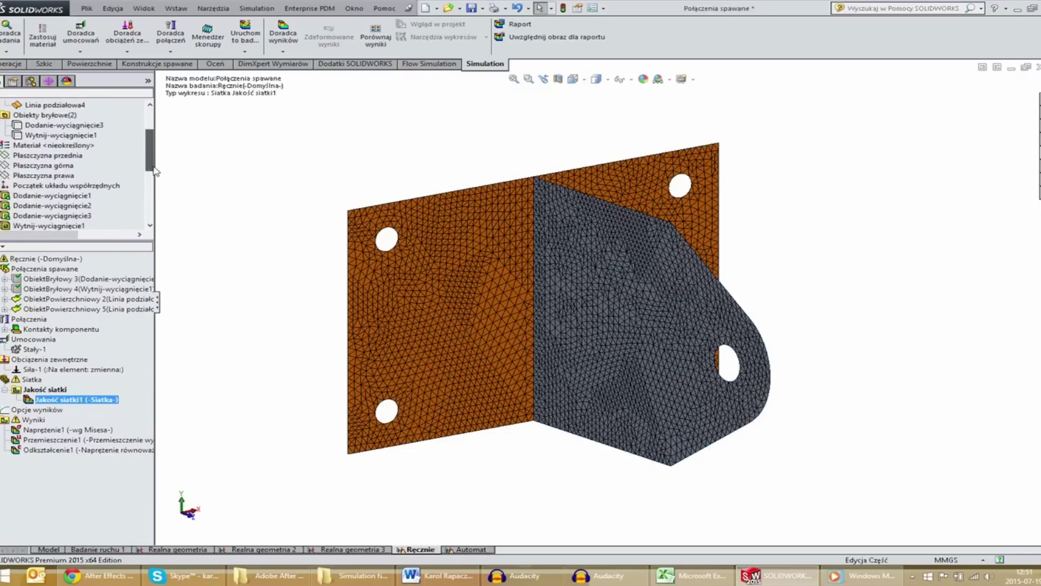
scroll(96, 192, down, 5)
scroll(96, 192, down, 3)
click(63, 187)
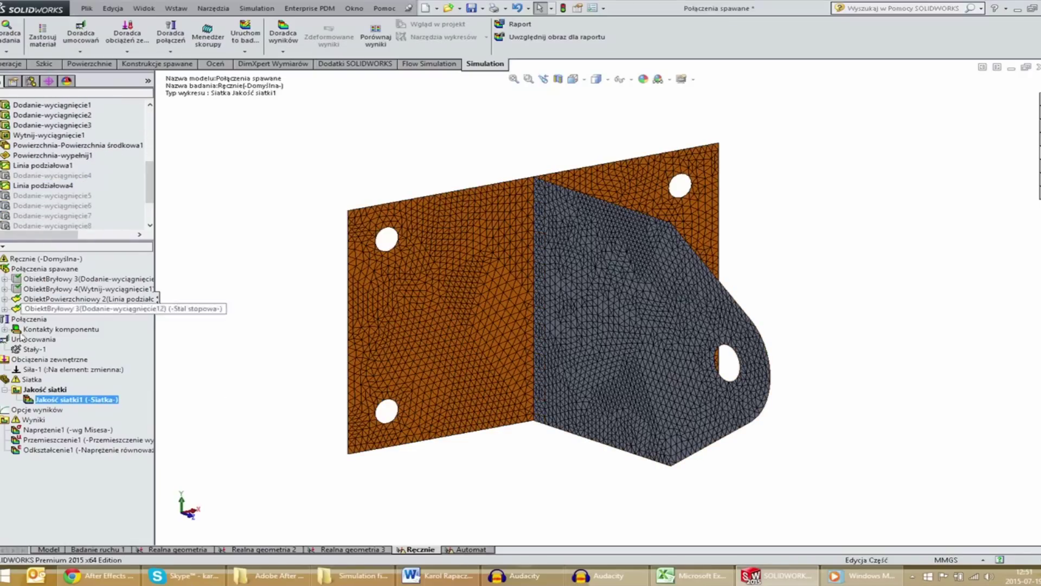
click(34, 350)
ctrl+click(33, 370)
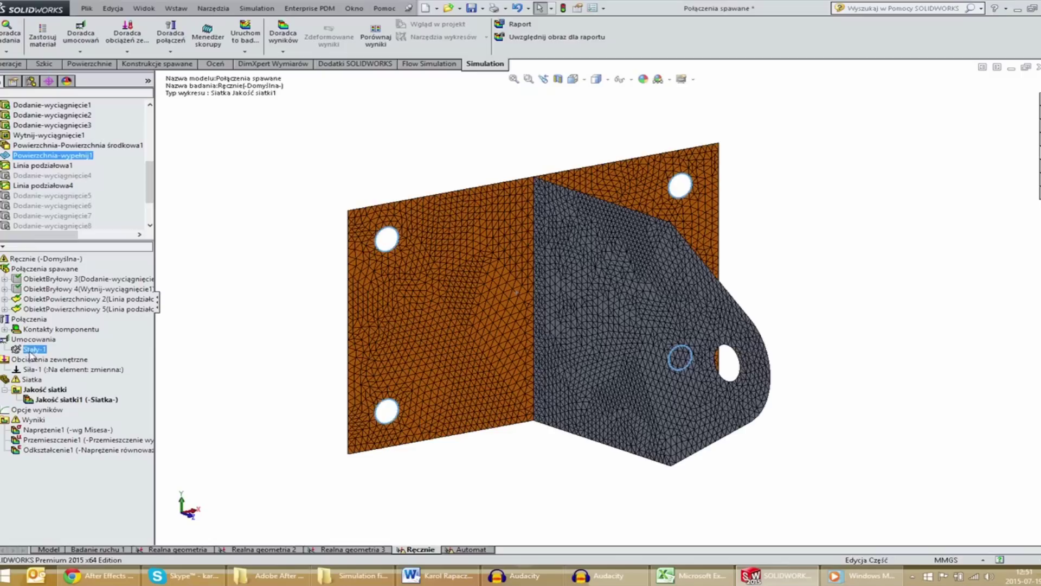
right_click(50, 371)
click(66, 376)
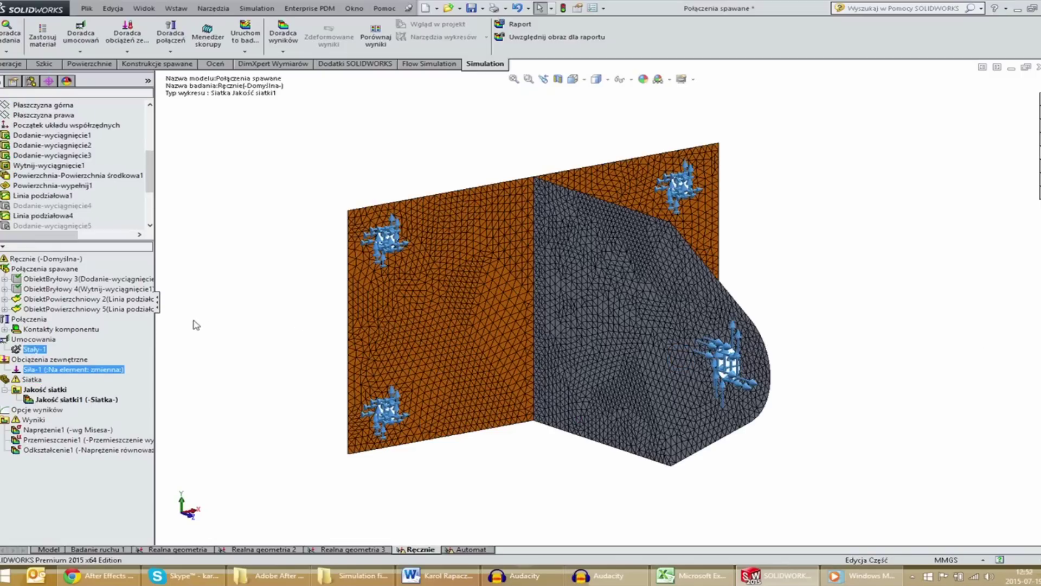
double_click(82, 430)
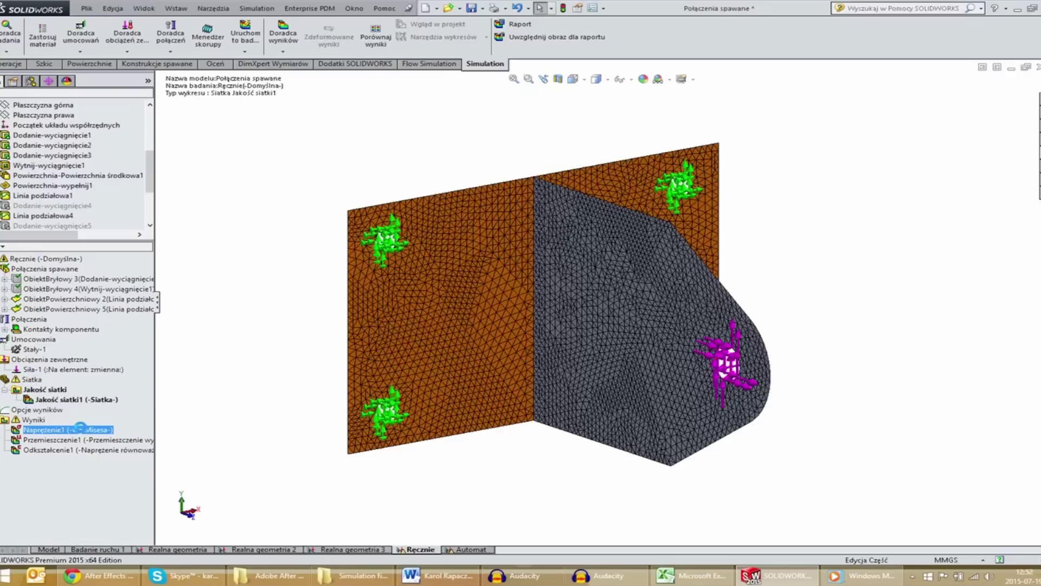
right_click(40, 423)
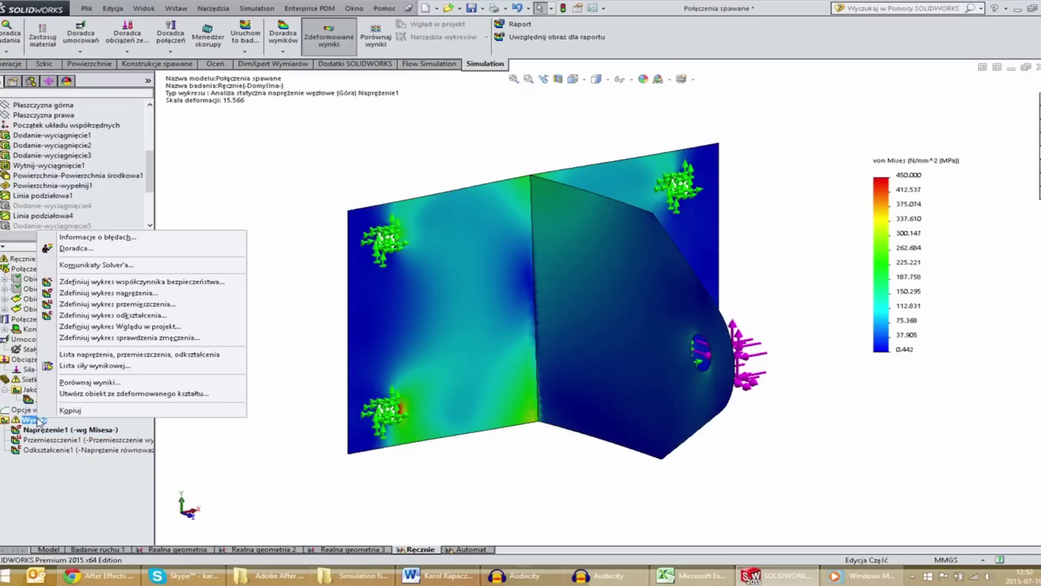
- Compute free-body forces (Siła swobodnego obiektu) at a vertex on the weld line
click(71, 370)
click(36, 165)
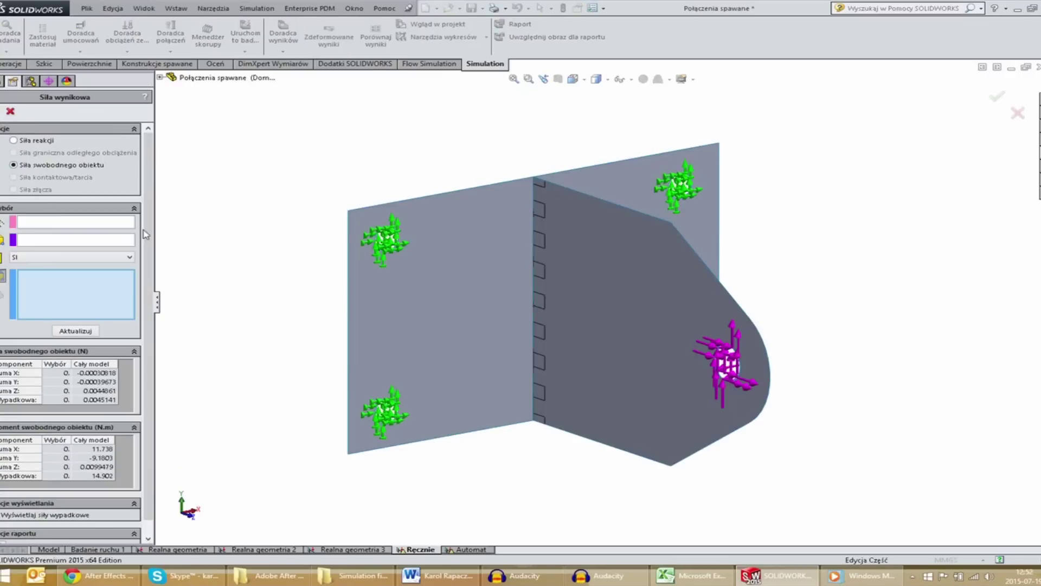
click(535, 298)
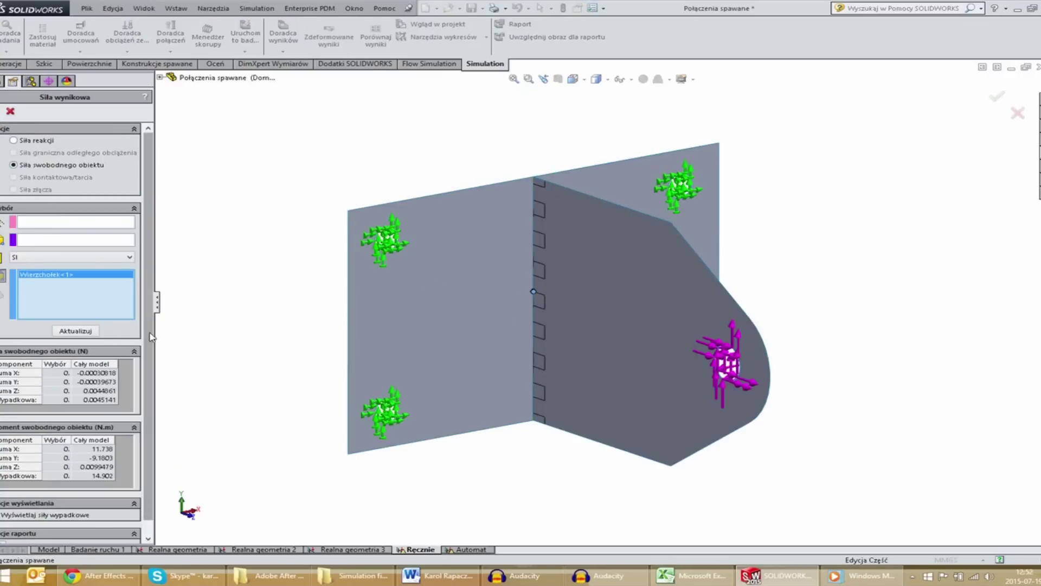
click(96, 332)
- Save the free-body force results to a CSV file
scroll(65, 379, down, 1)
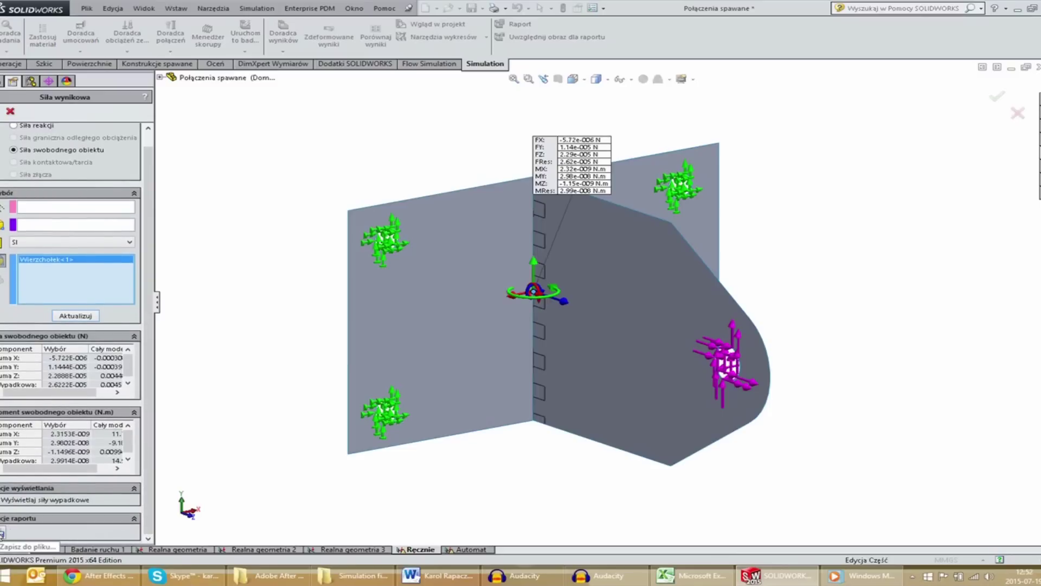
click(2, 533)
click(879, 434)
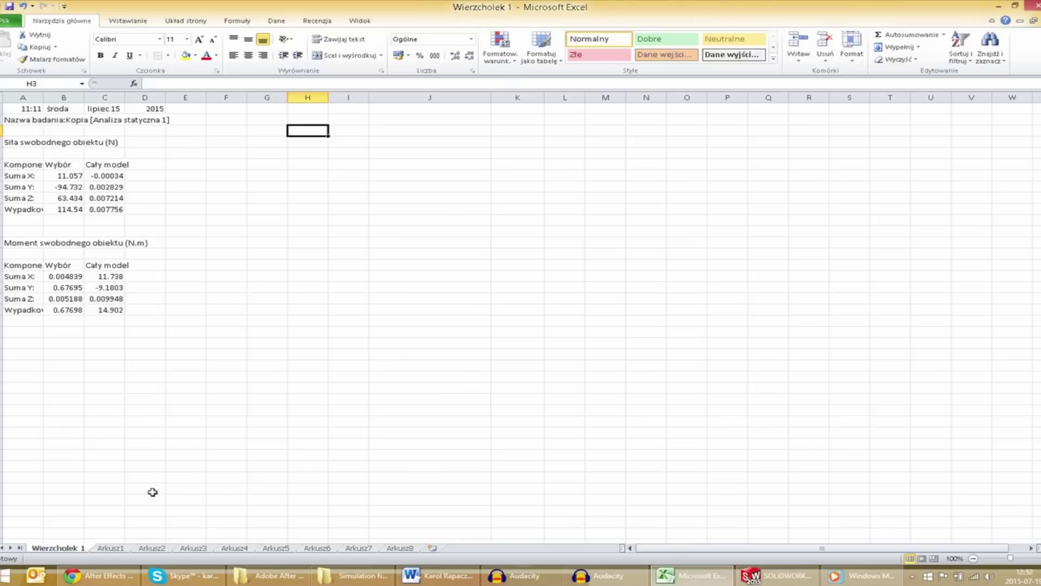
- Review weld-sizing sheets Arkusz1 through Arkusz8, ending on Arkusz1's 3.333563 mm throat size
click(103, 548)
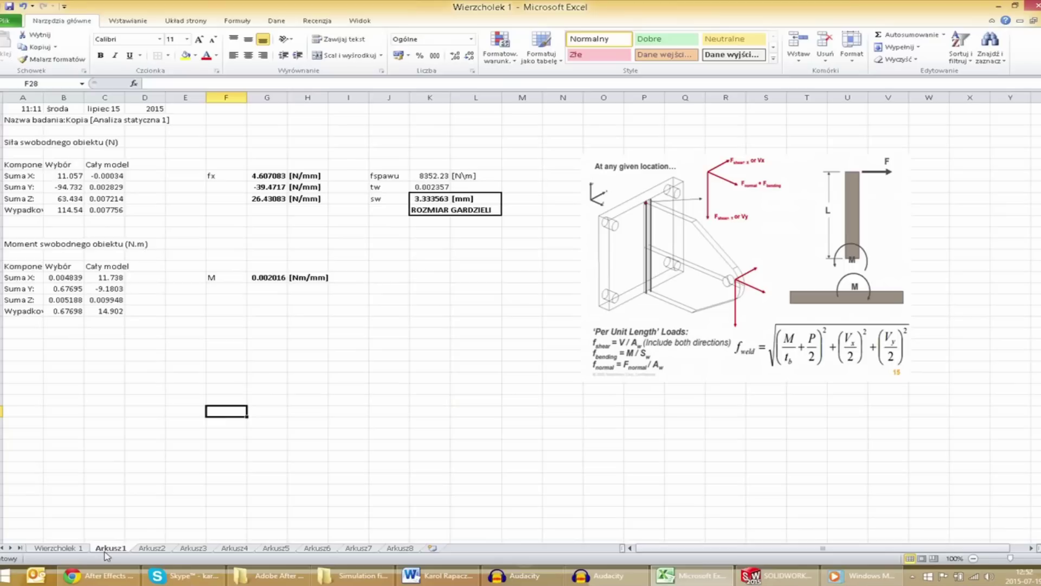
click(148, 550)
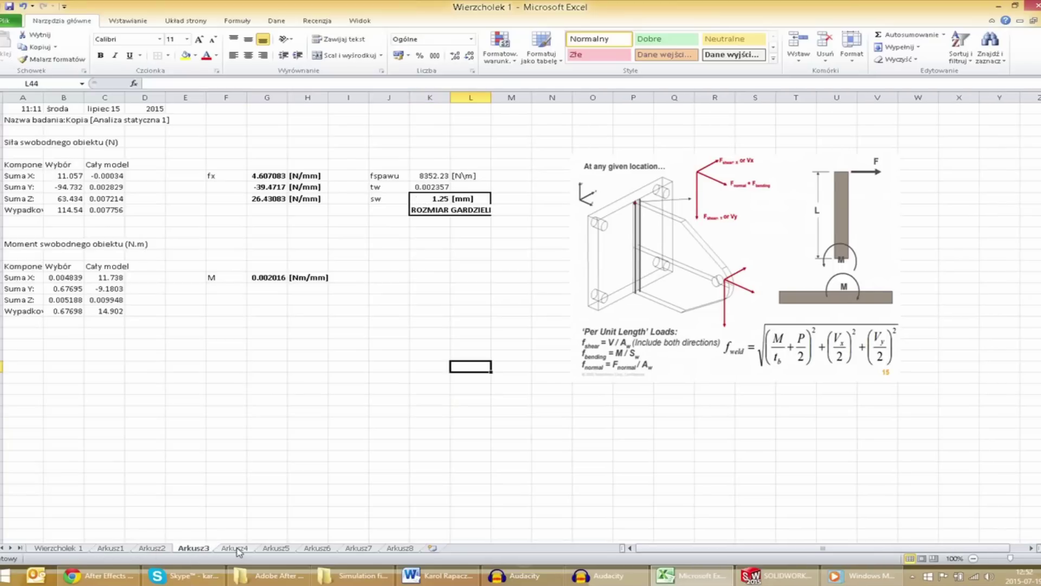
click(236, 548)
click(275, 549)
click(317, 548)
click(364, 548)
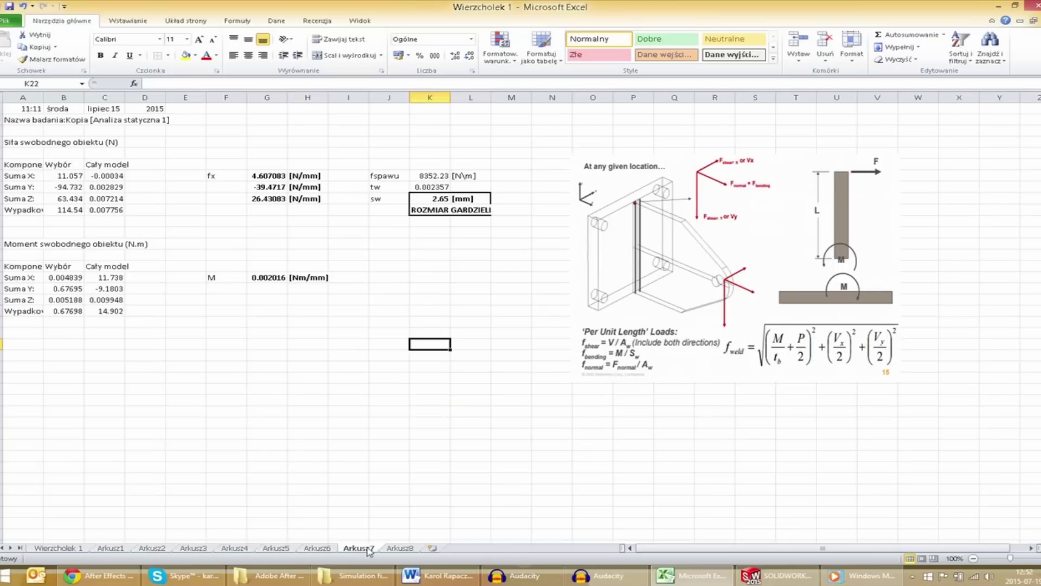
click(399, 548)
click(117, 547)
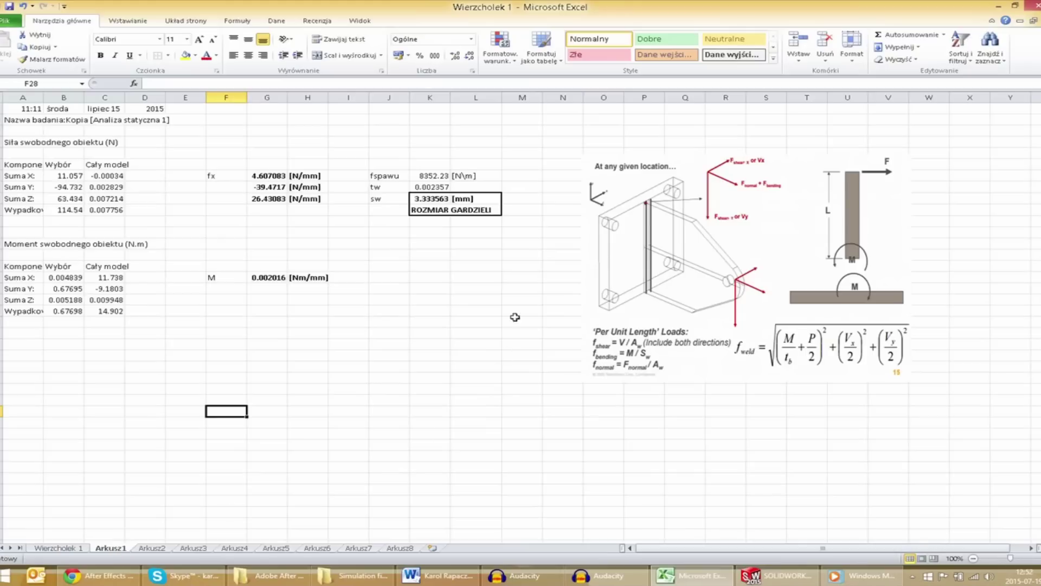
drag(529, 245, 389, 161)
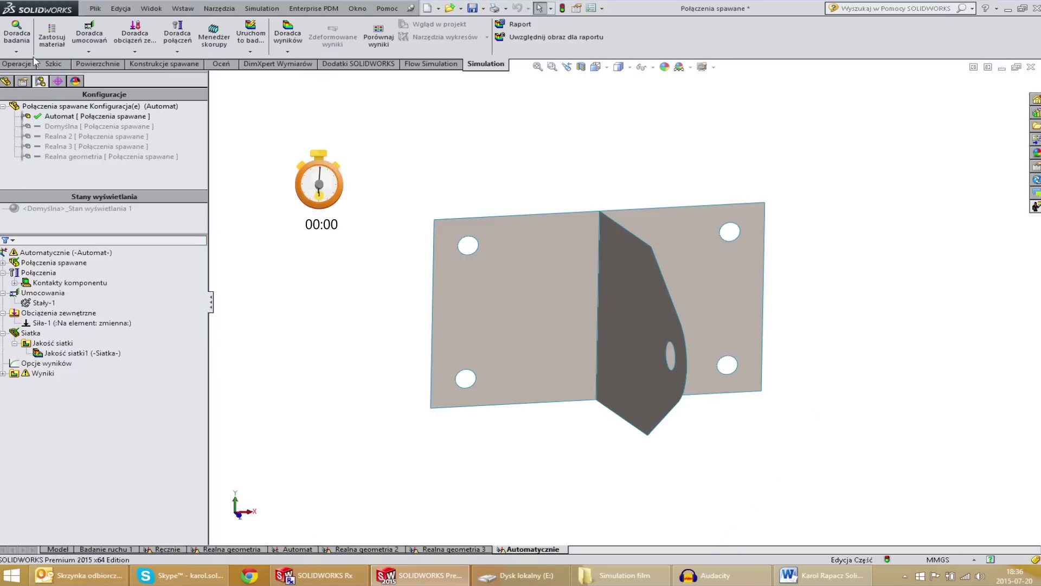
- Create a new static study named 'Automatycznie'
click(16, 52)
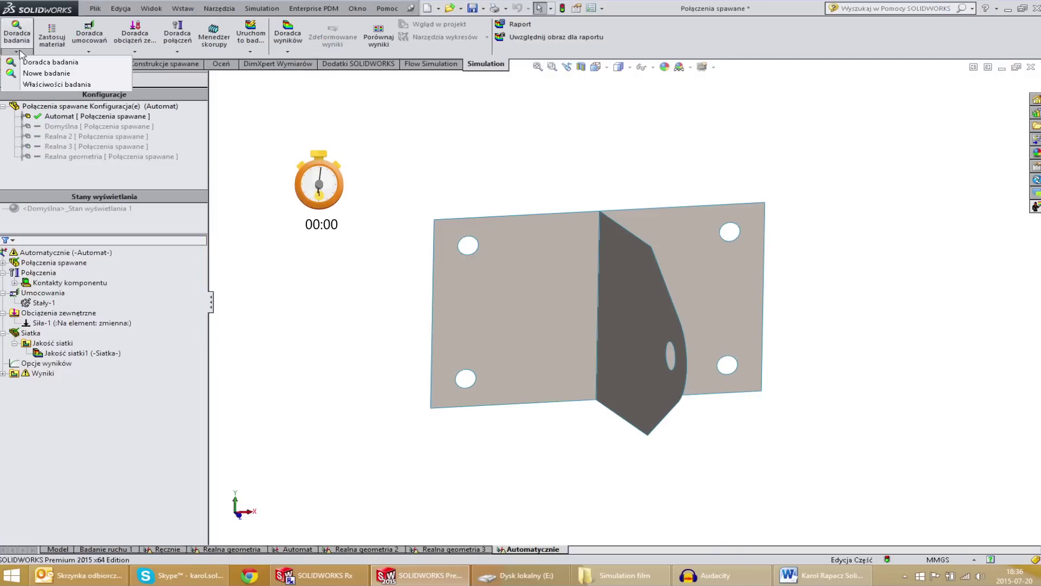
click(38, 72)
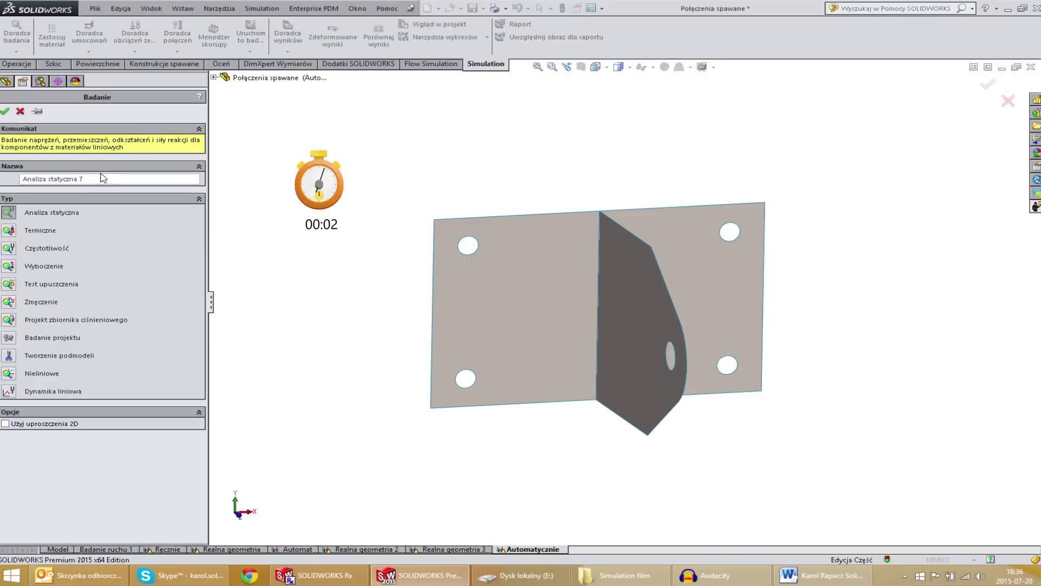
key(ctrl+a)
text(Automatycznie)
click(18, 111)
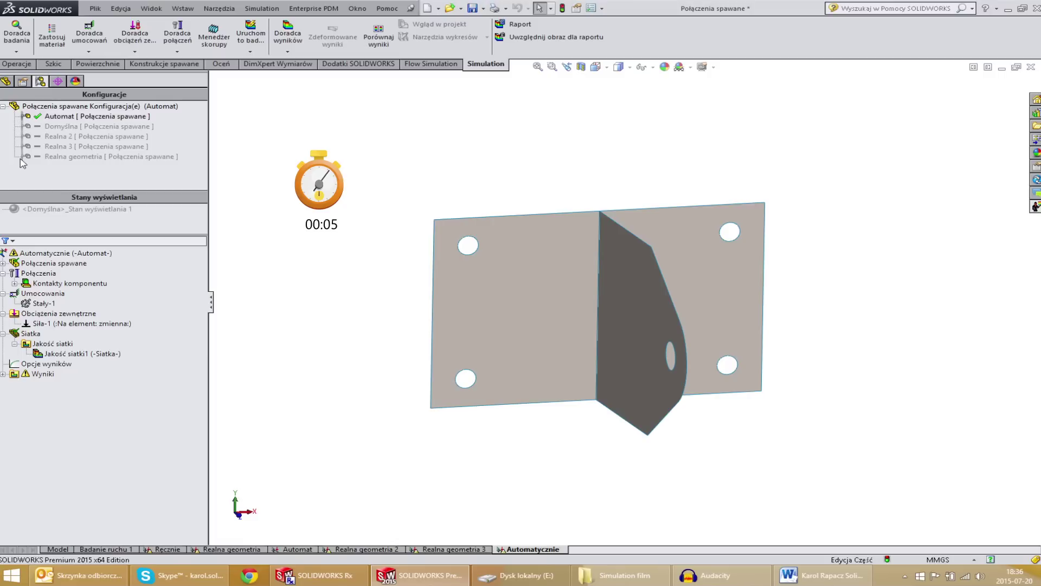
- Show the Stały-1 fixture symbols and the Siła-1 force arrows on the bracket
click(27, 303)
right_click(27, 303)
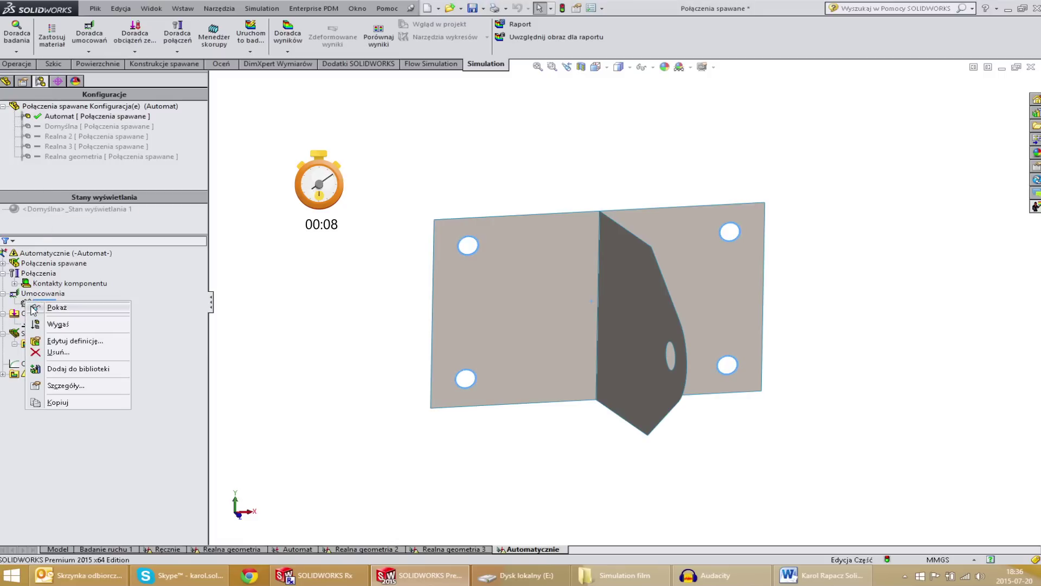
click(33, 308)
ctrl+click(43, 324)
right_click(44, 327)
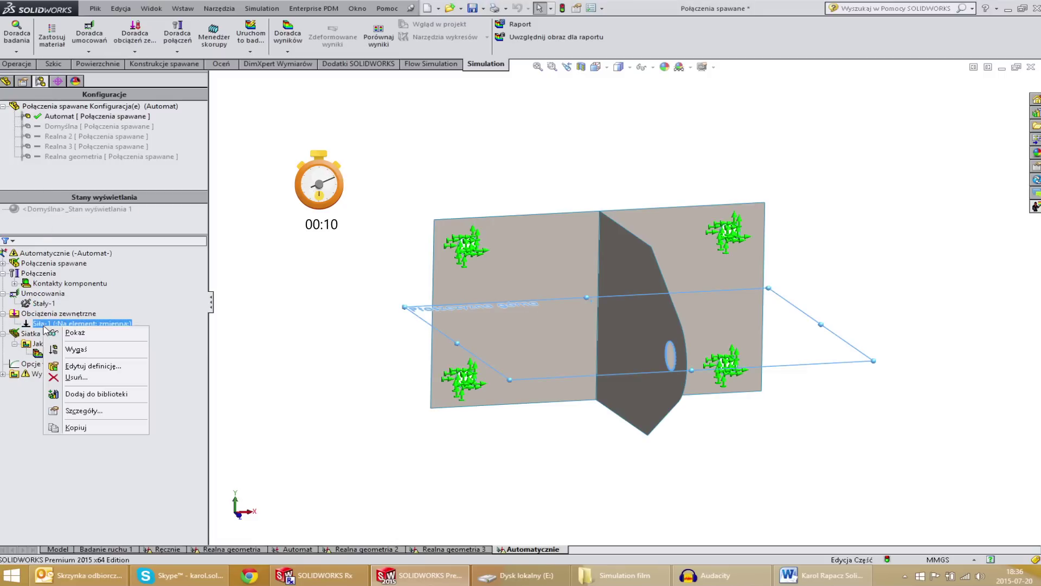
click(51, 332)
click(270, 240)
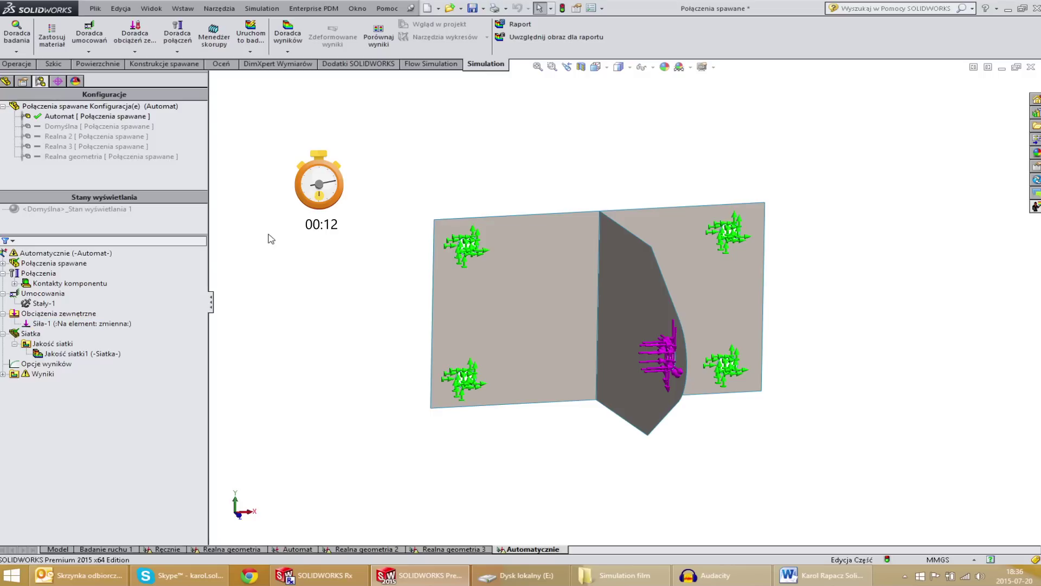
right_click(45, 275)
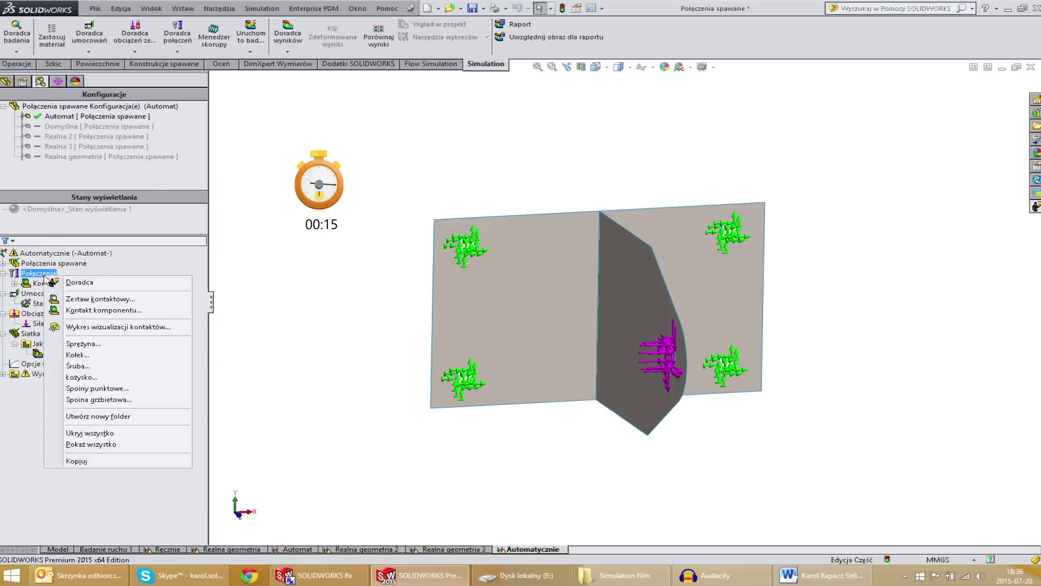
- Start a two-sided fillet edge weld between the gusset face and the plate face
click(99, 400)
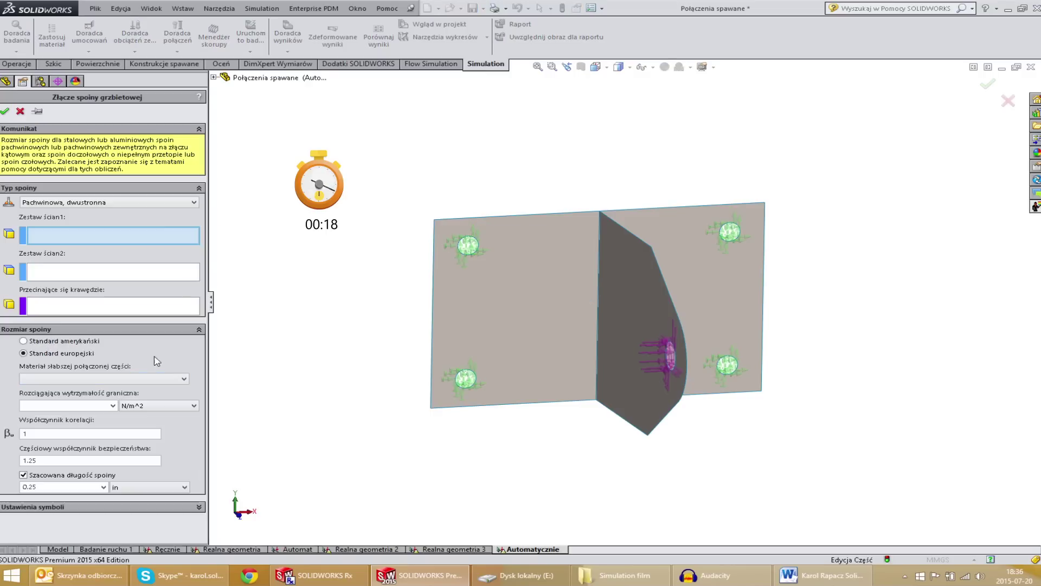
click(190, 202)
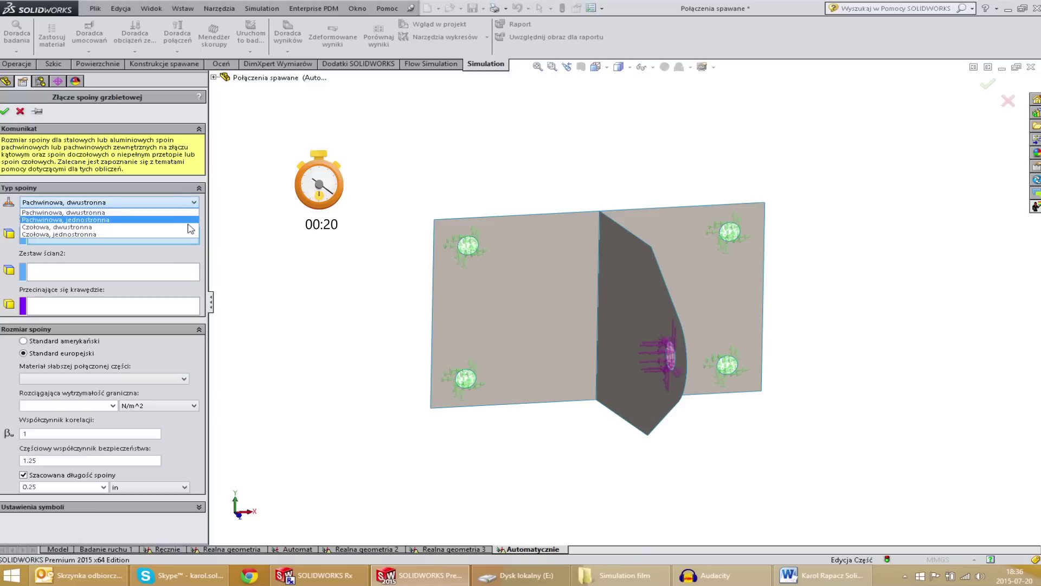
click(193, 214)
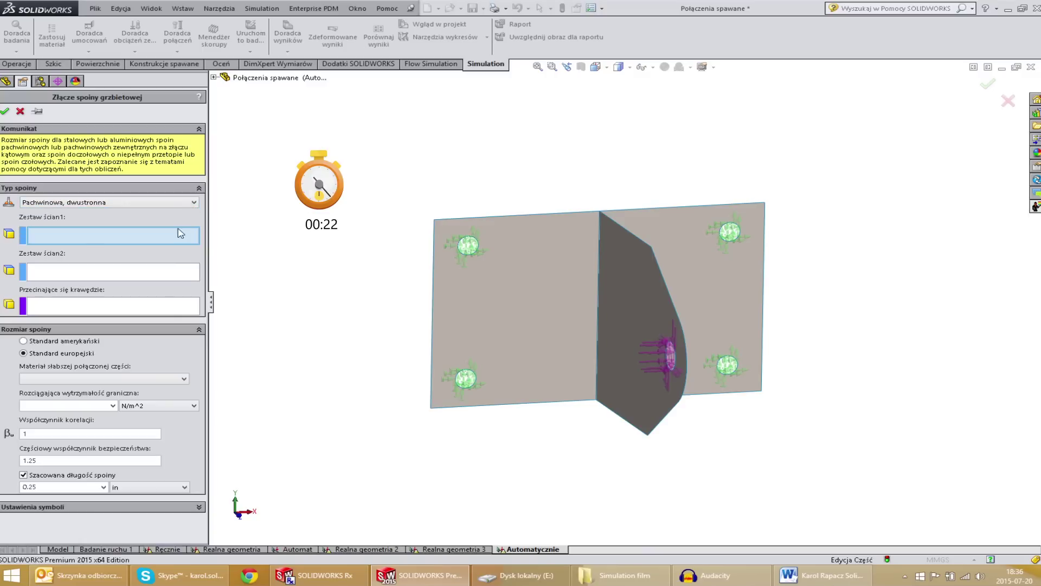
click(607, 277)
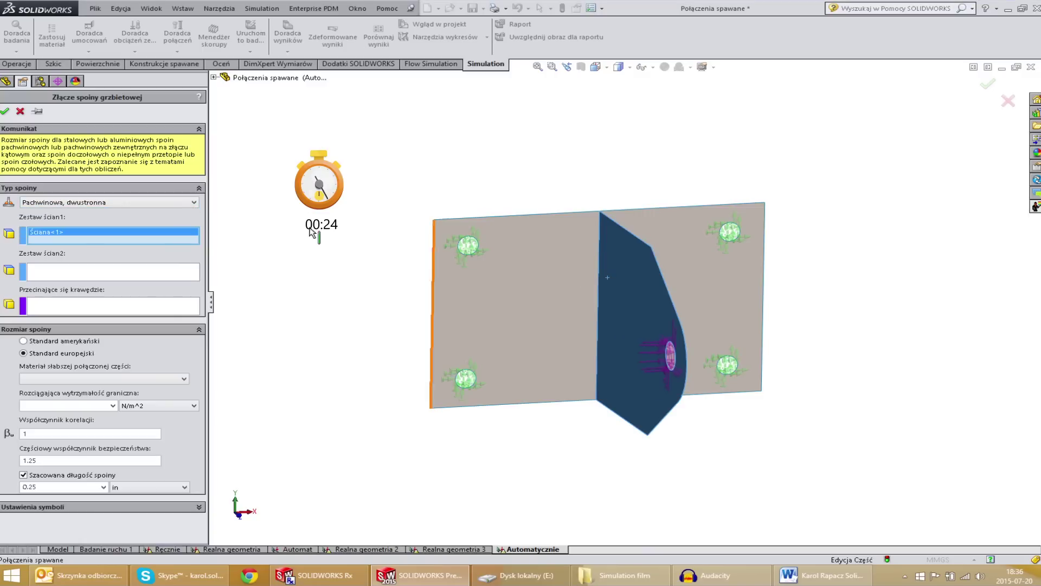
click(177, 276)
click(519, 249)
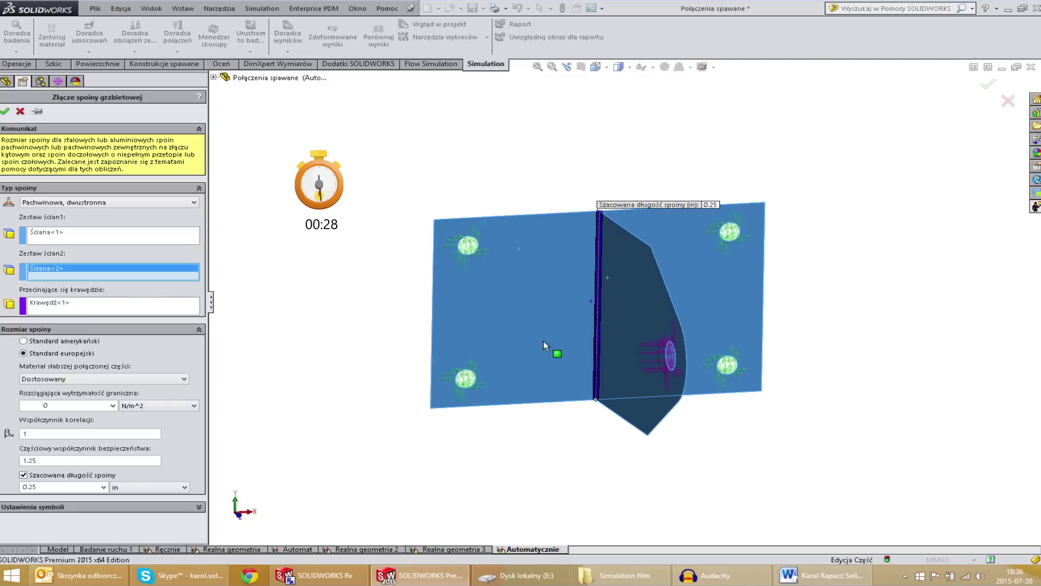
- Size the weld to the American standard with an E60 electrode and mm length units
click(89, 342)
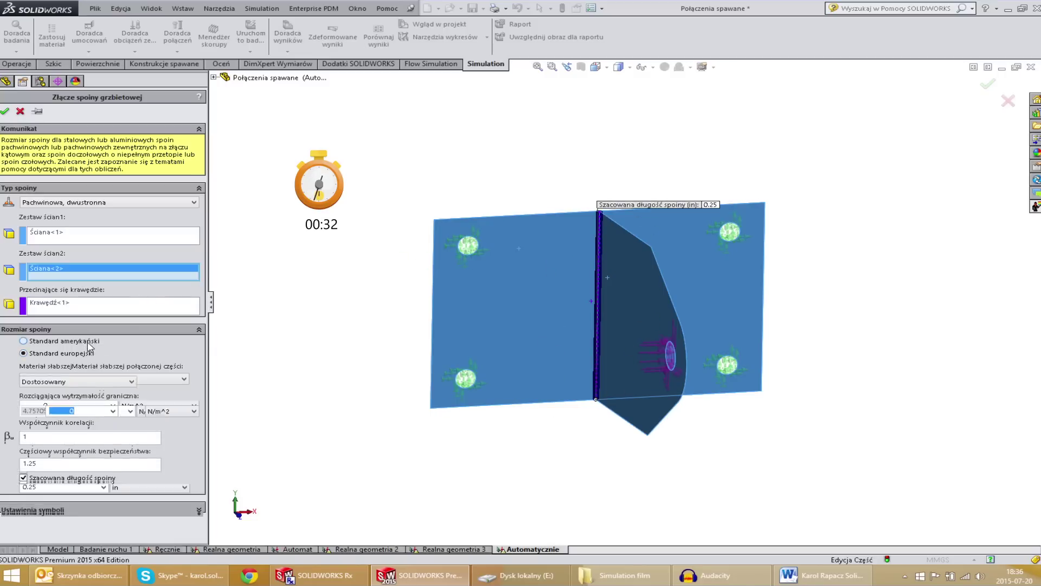
click(151, 383)
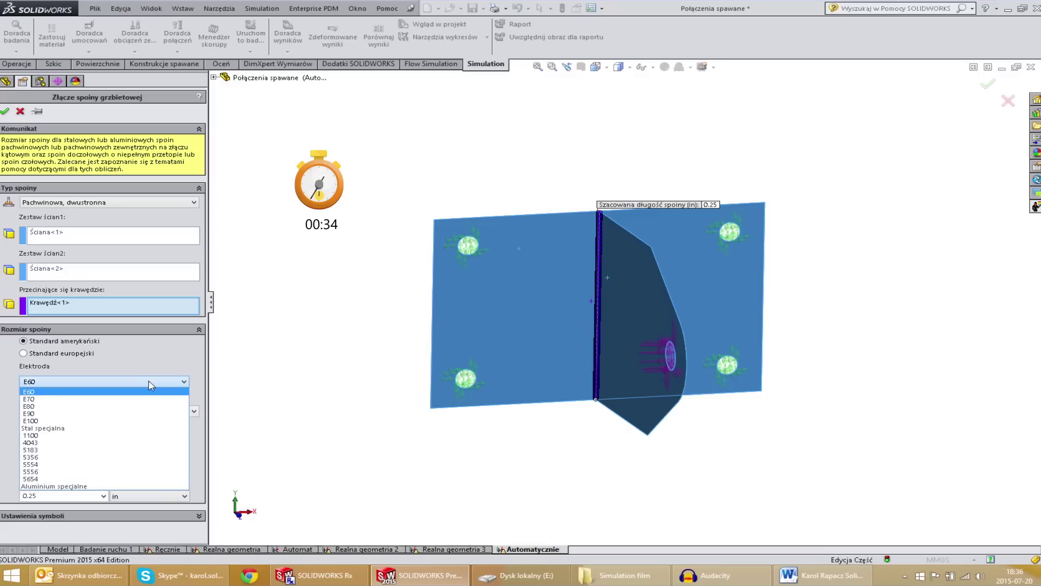
click(152, 385)
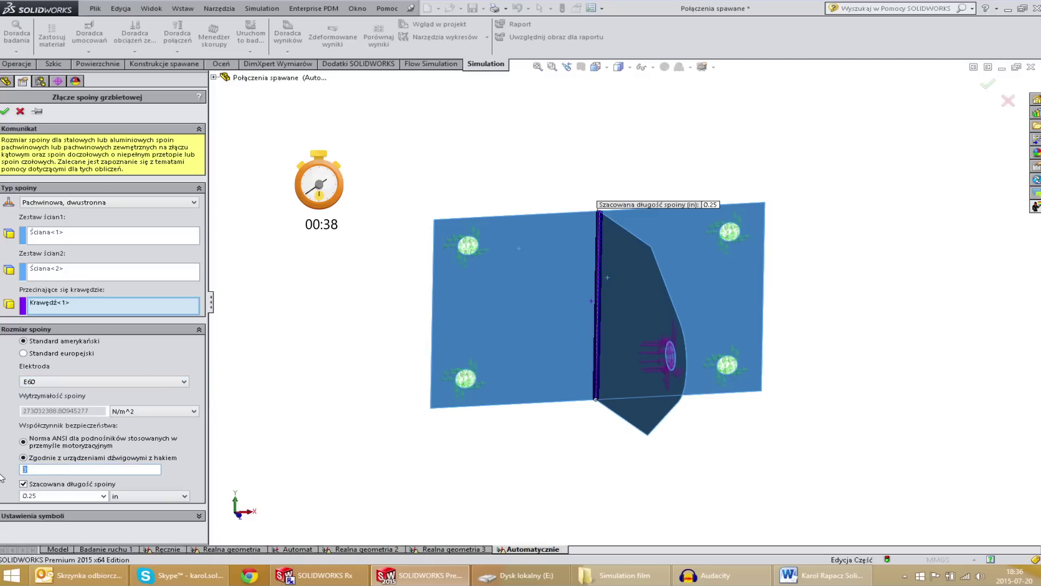
click(114, 495)
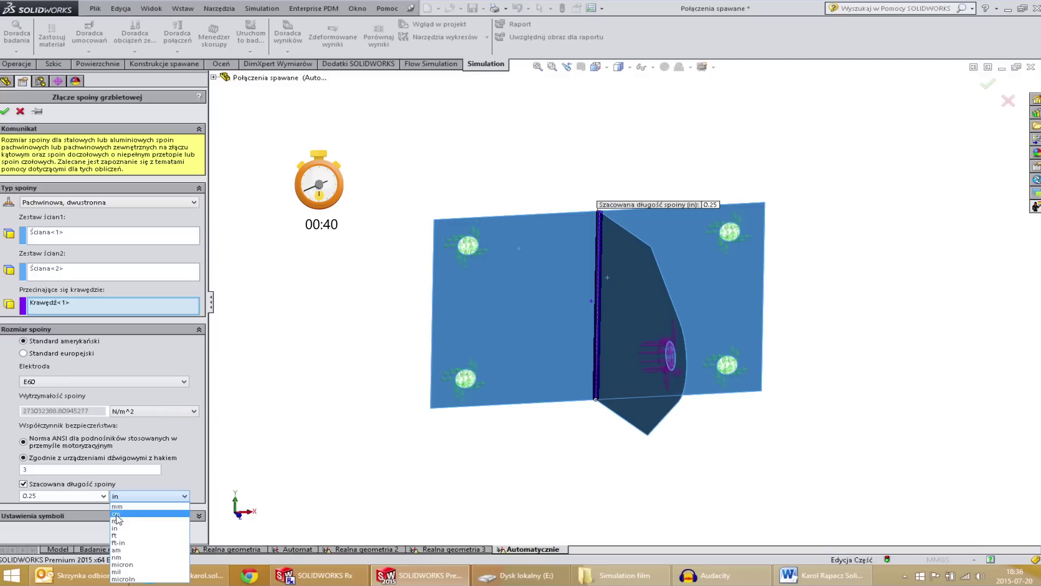
click(119, 512)
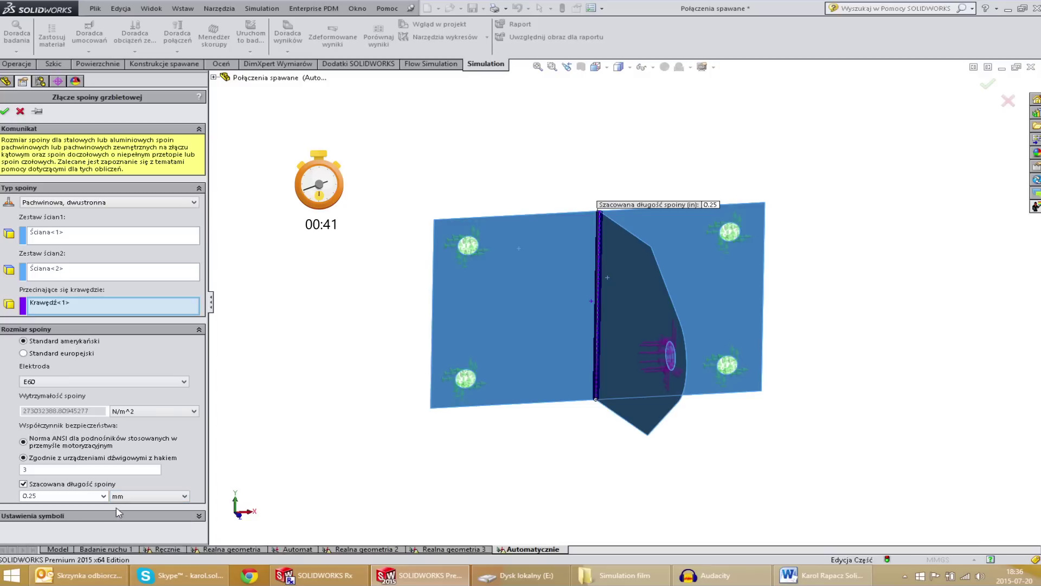
click(5, 112)
- Run the Automatycznie study and display the von Mises stress plot, peaking at 386.832 MPa
click(249, 35)
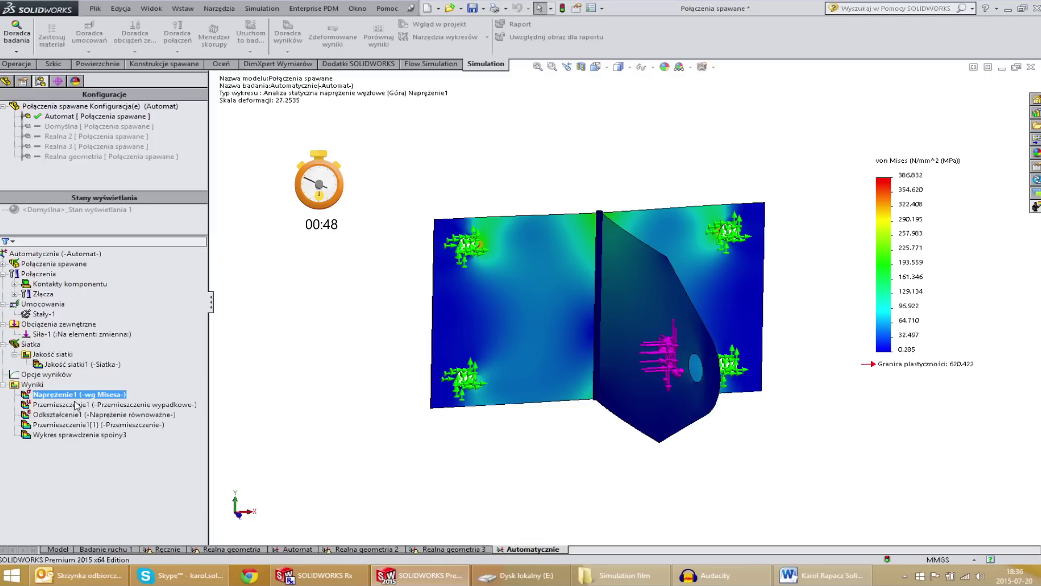
double_click(65, 396)
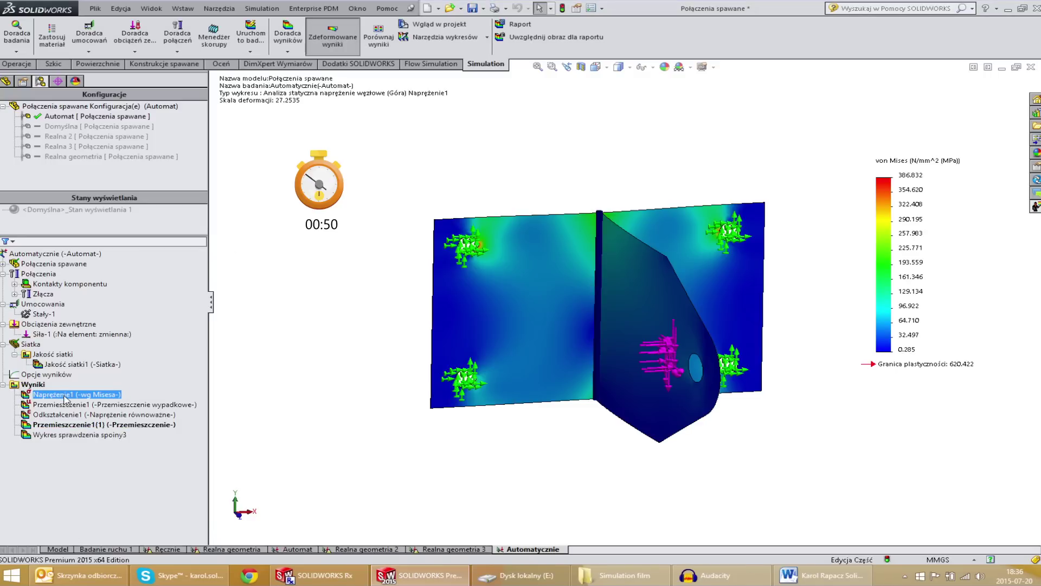
click(31, 385)
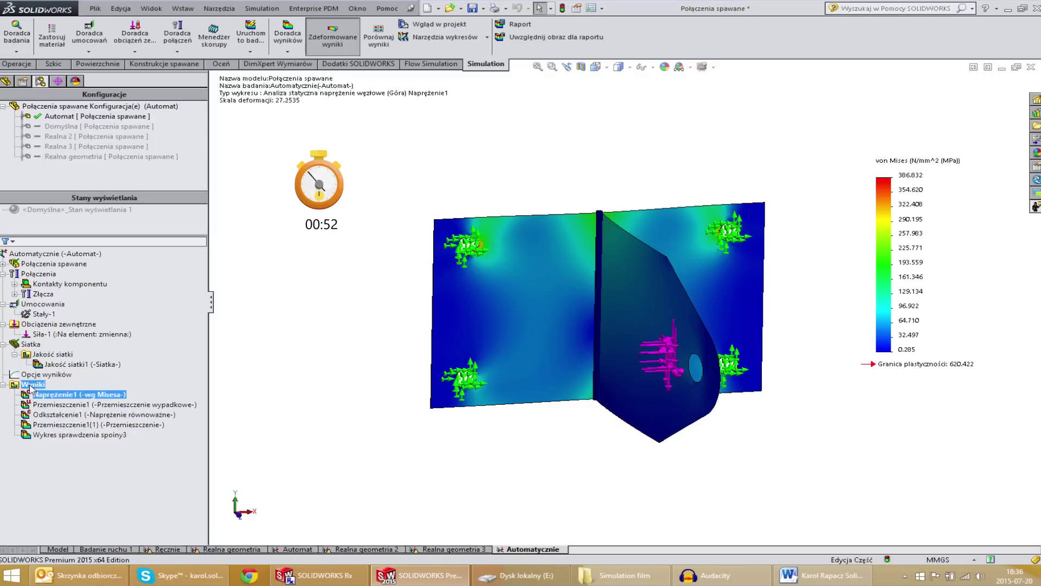
right_click(31, 386)
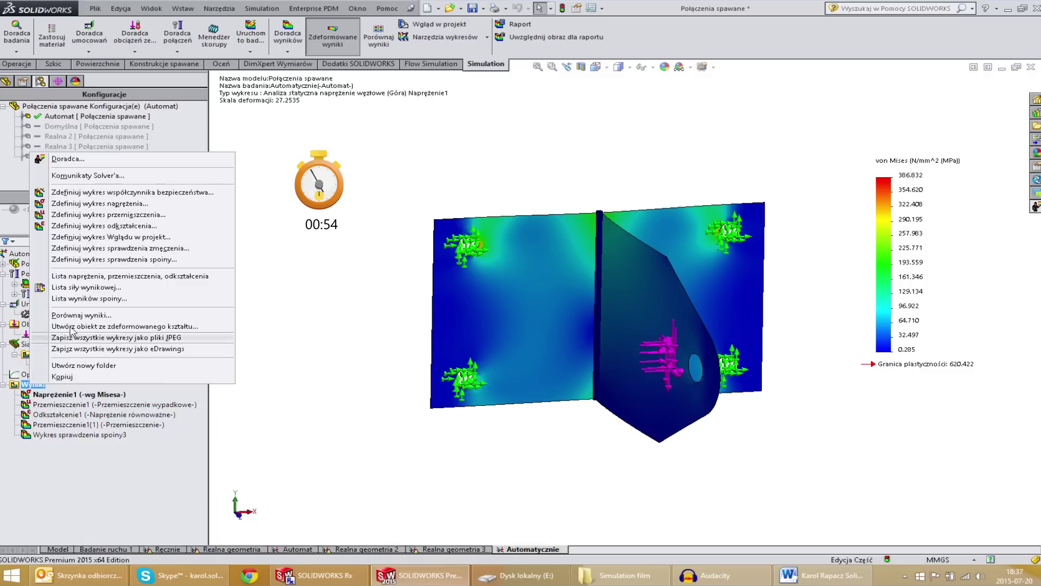
- Create a weld check plot and confirm the edge weld passes as OK (1)
click(86, 259)
click(4, 111)
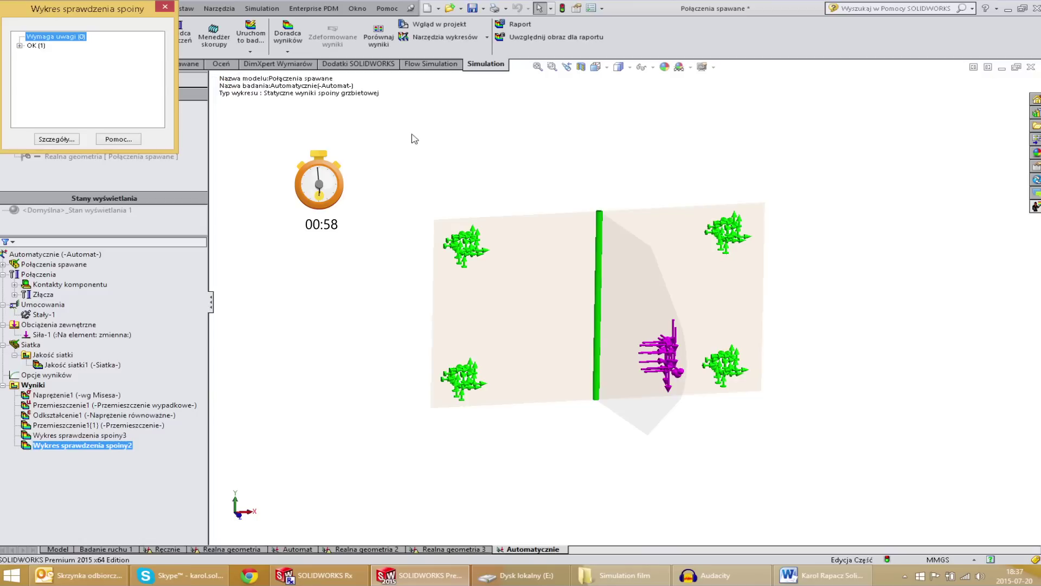
drag(110, 20, 862, 174)
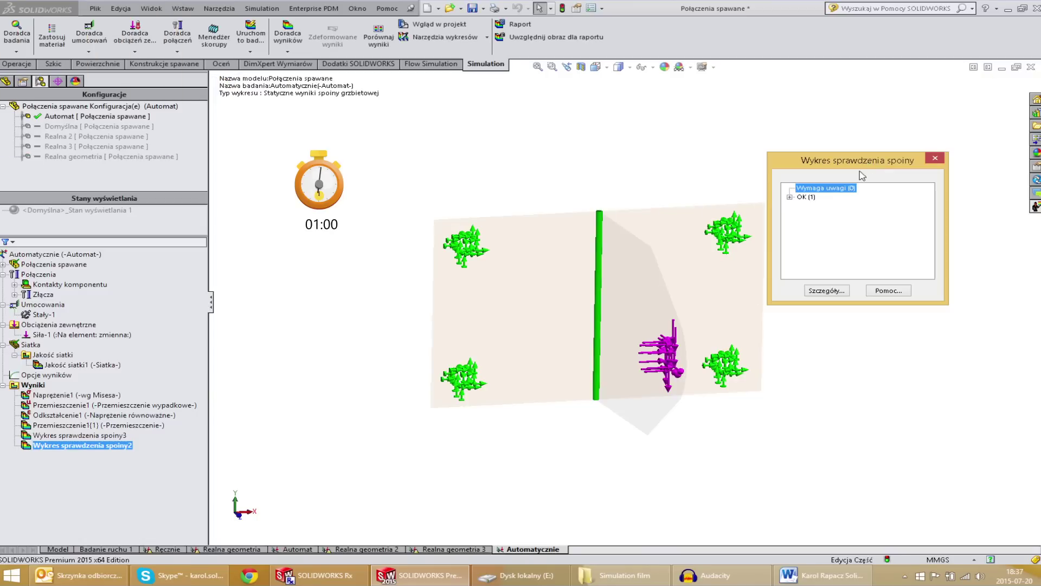
double_click(806, 197)
click(822, 207)
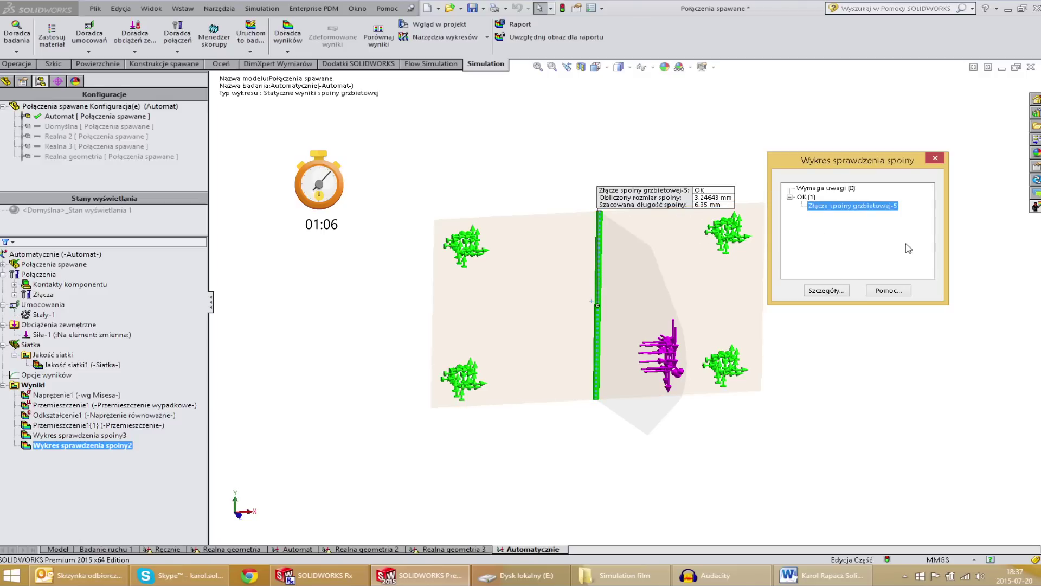
click(935, 158)
- List the edge weld results for the Wyniki folder
click(39, 385)
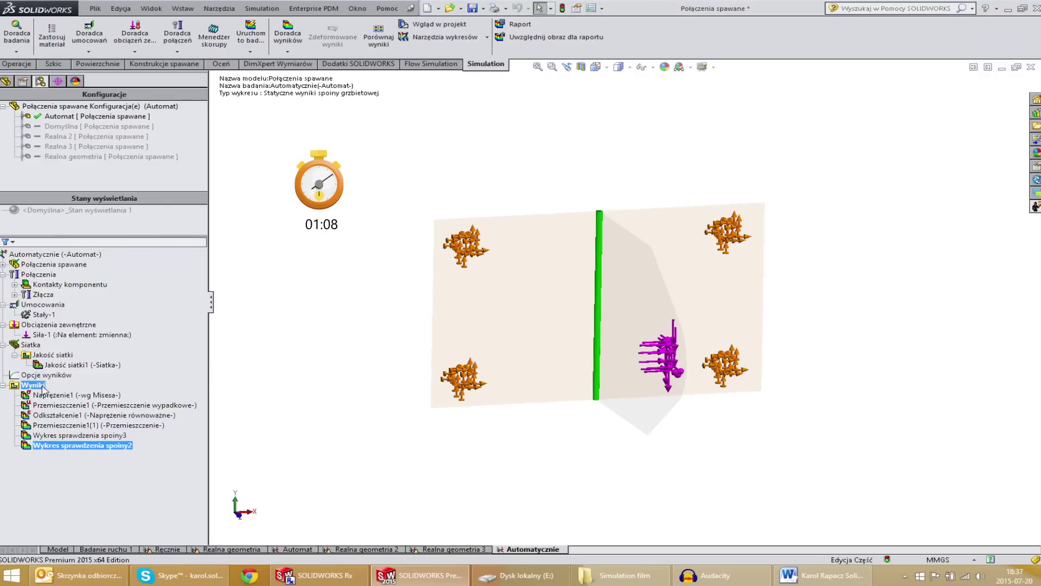
right_click(42, 389)
click(108, 302)
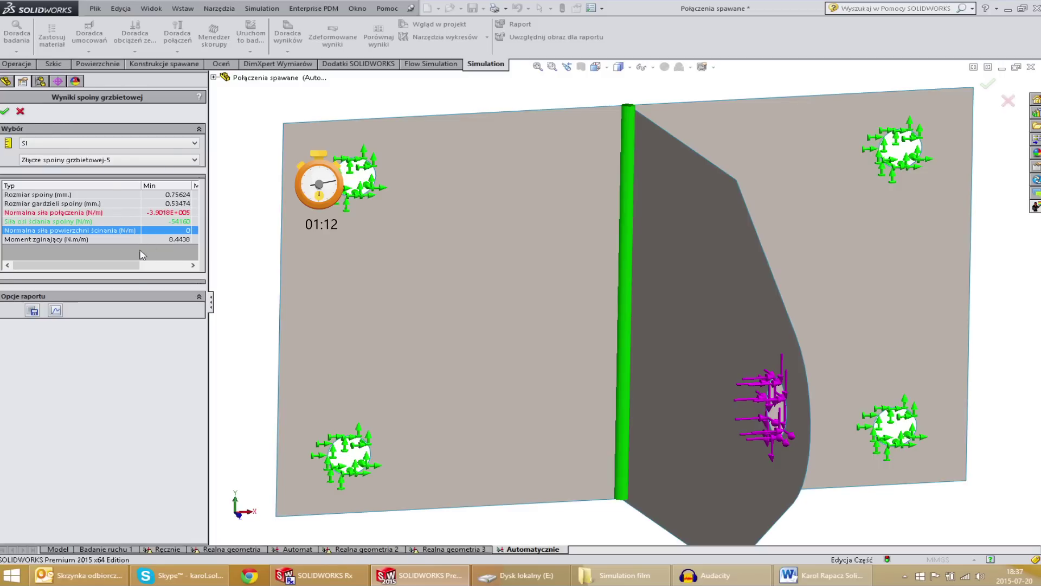
- Review the edge weld's size and force statistics and its weld-size-along-seam chart
drag(136, 266, 187, 265)
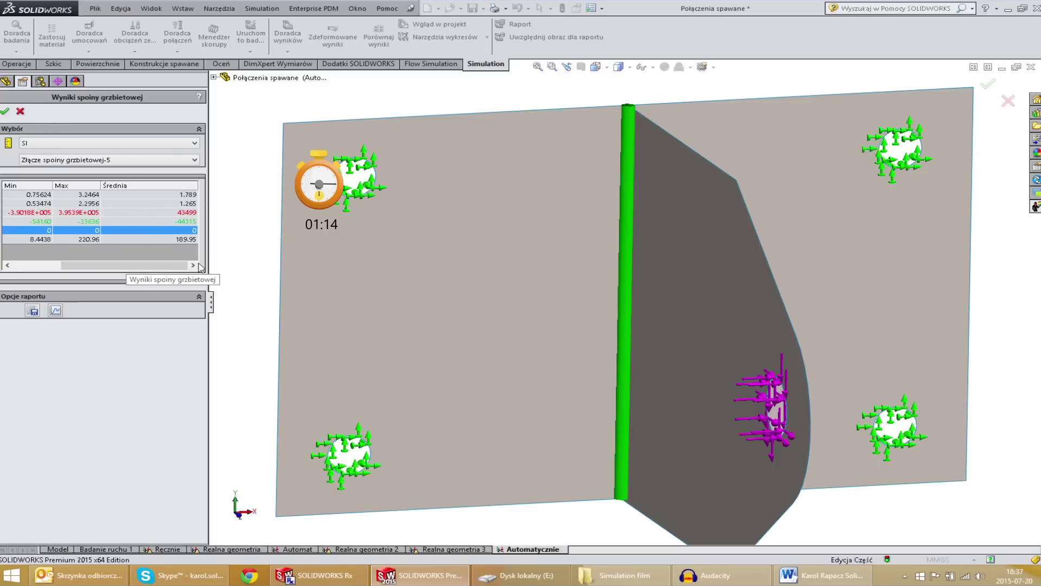
click(56, 311)
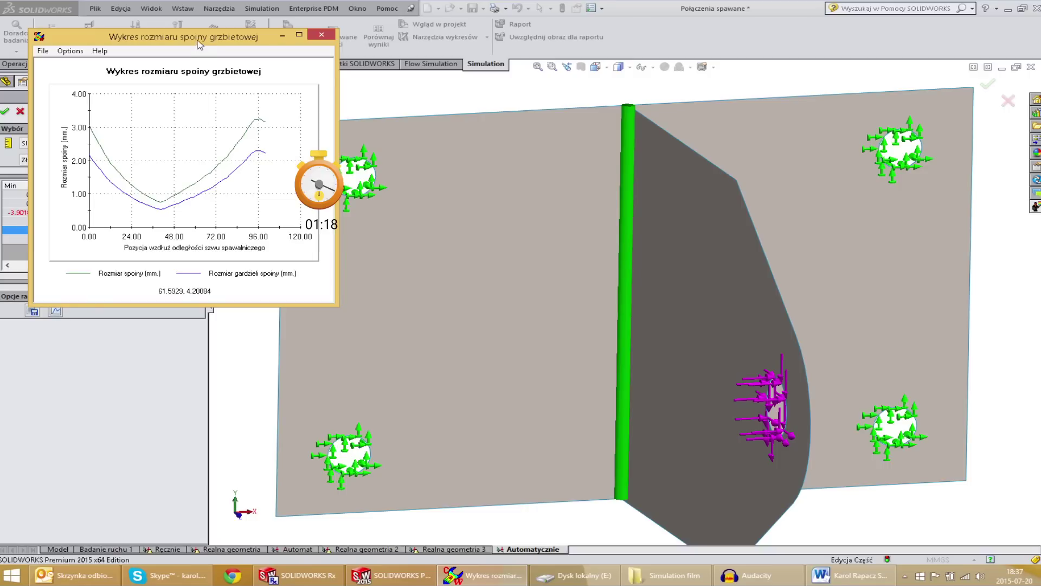
drag(199, 45, 514, 166)
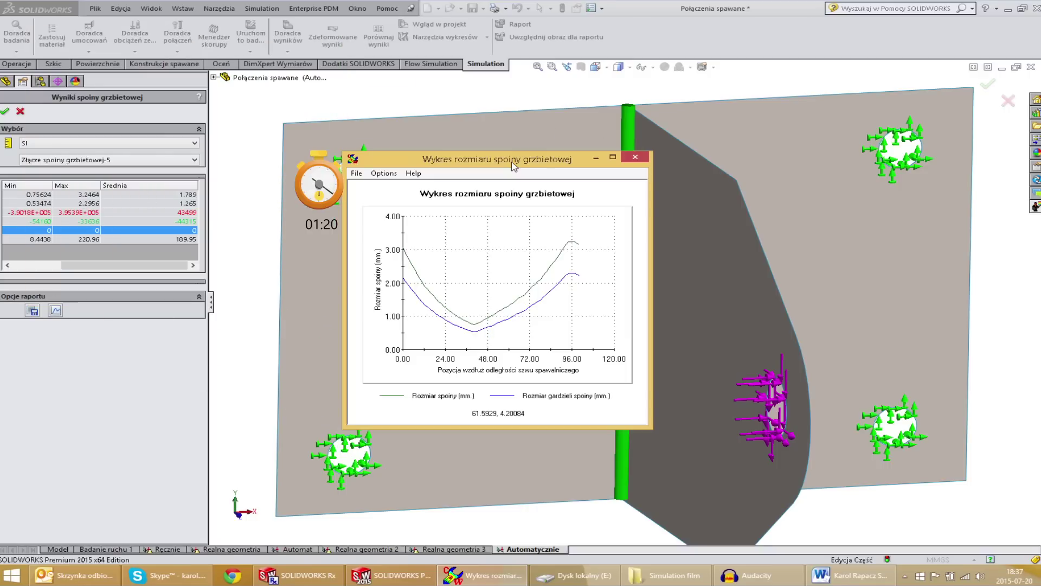
click(634, 165)
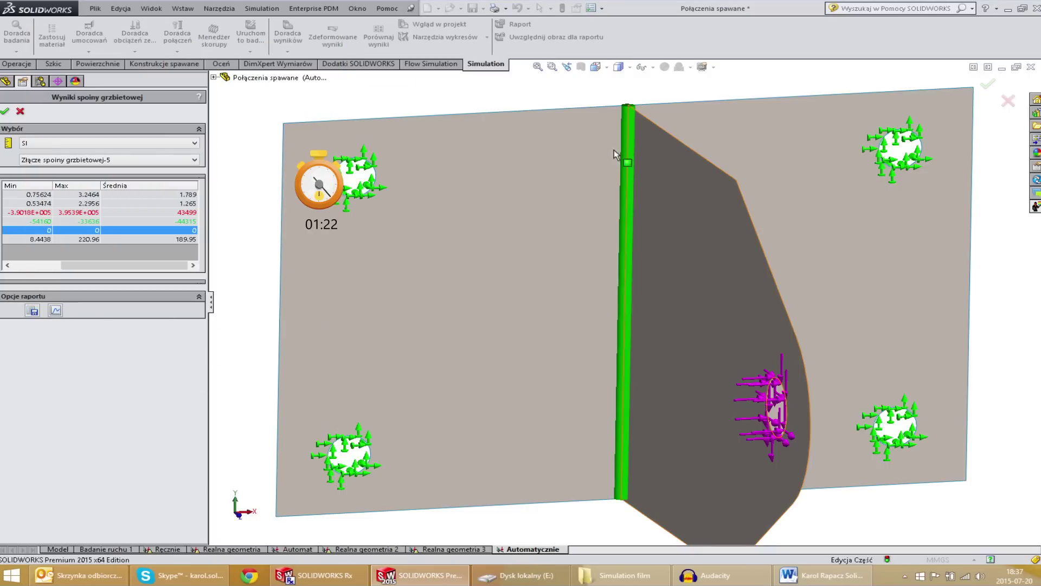
click(22, 112)
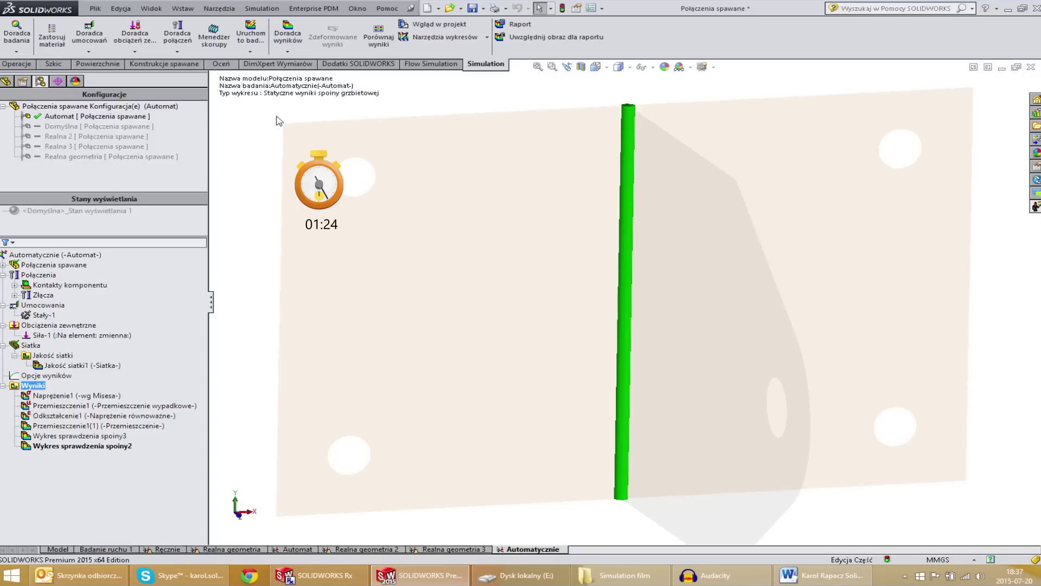